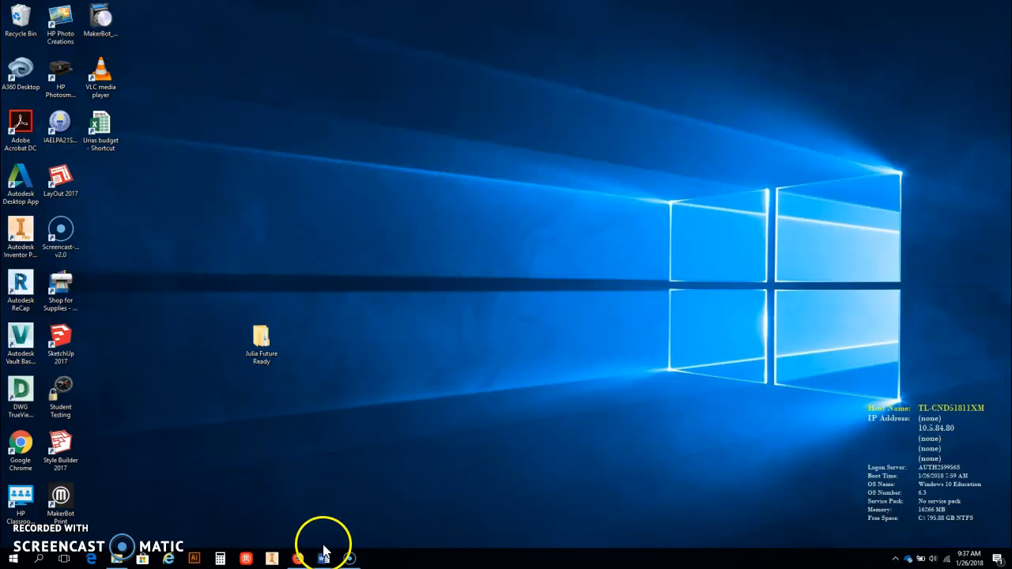
Switch to the blank Word document and minimize it again.
{"action": "mouse_move", "coordinate": [329, 560]}
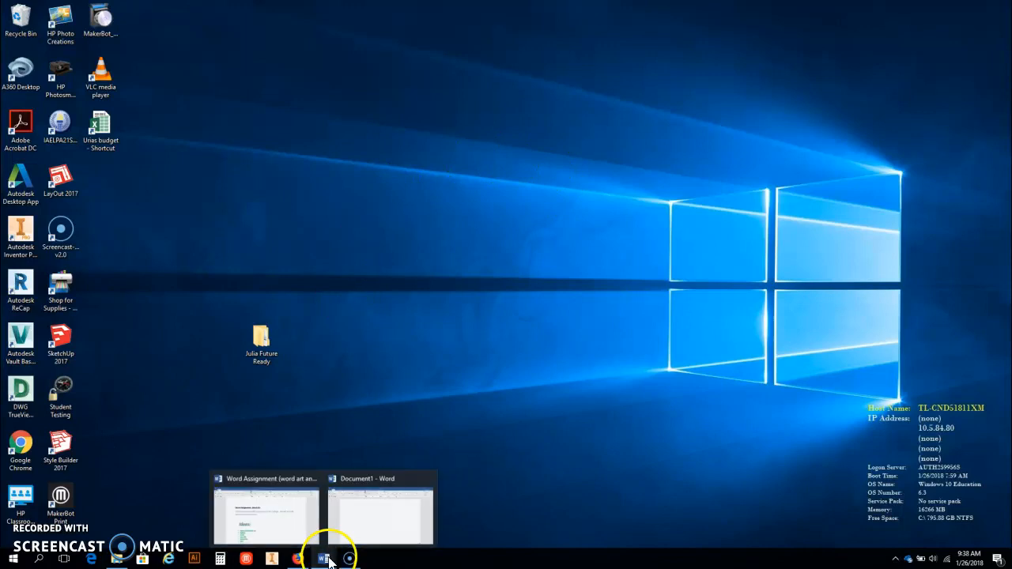
{"action": "left_click", "coordinate": [368, 528]}
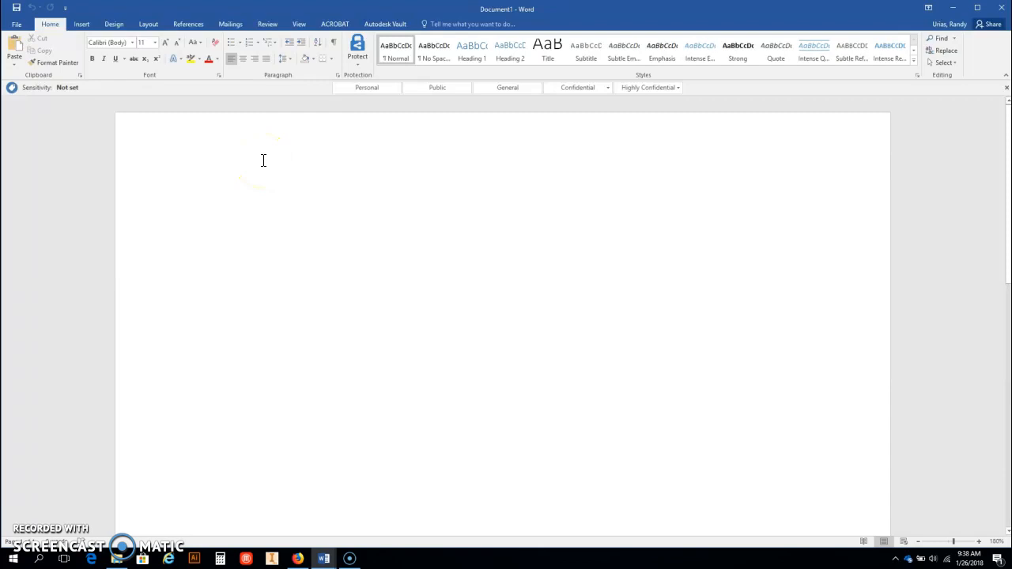
{"action": "left_click", "coordinate": [963, 16]}
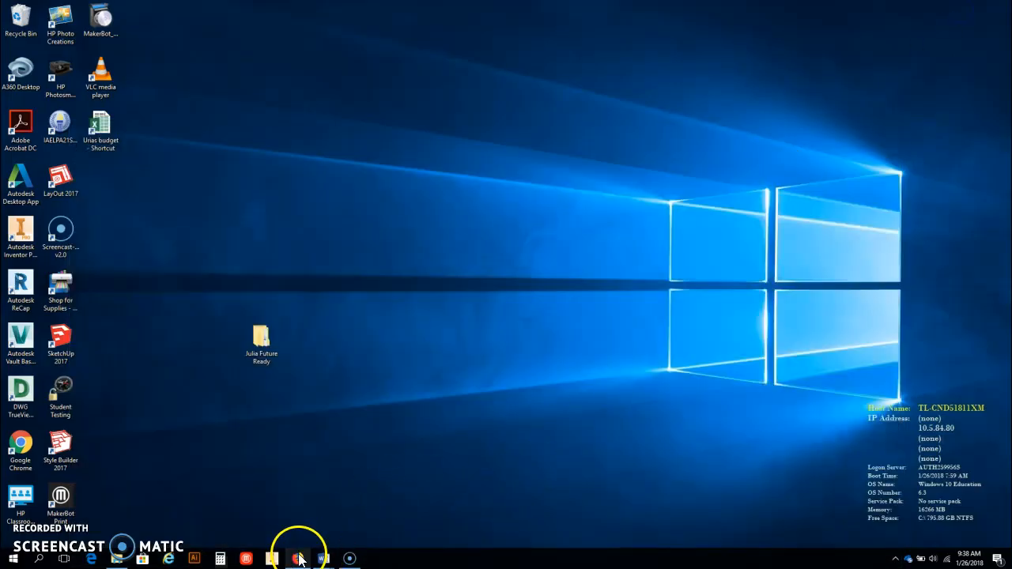
Switch to Firefox, look over the Word Art and Smart Art assignment, and go to the course's home page.
{"action": "mouse_move", "coordinate": [300, 557]}
{"action": "left_click", "coordinate": [301, 526]}
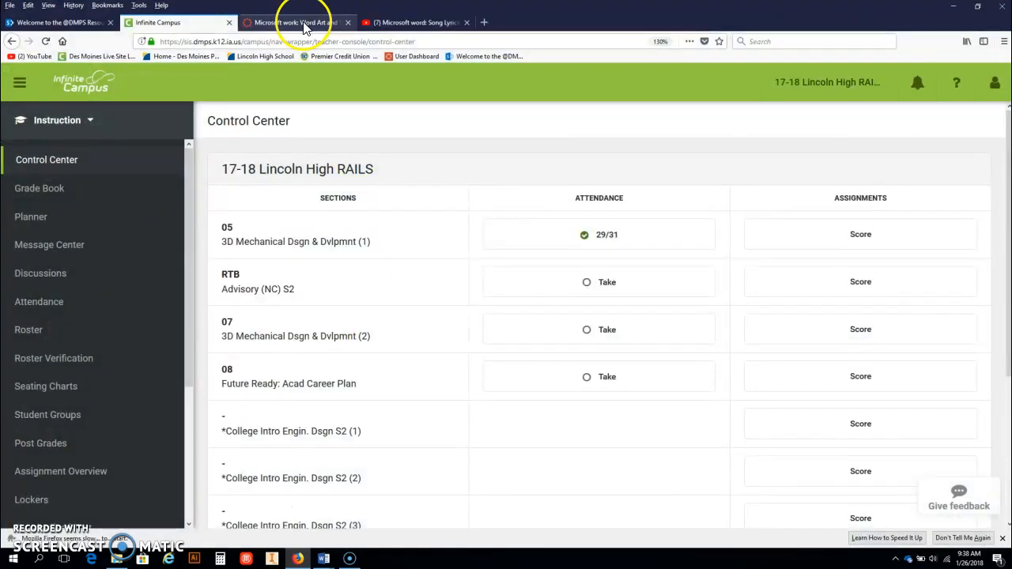
{"action": "left_click", "coordinate": [305, 24]}
{"action": "scroll", "coordinate": [395, 206], "scroll_direction": "down", "scroll_amount": 5}
{"action": "scroll", "coordinate": [399, 204], "scroll_direction": "up", "scroll_amount": 5}
{"action": "left_click", "coordinate": [90, 133]}
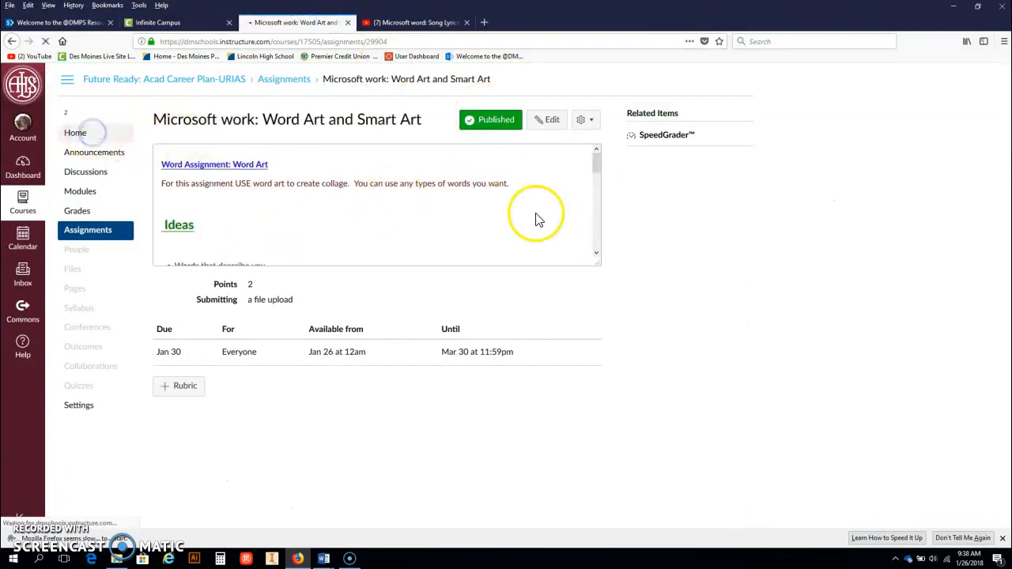
{"action": "scroll", "coordinate": [506, 370], "scroll_direction": "down", "scroll_amount": 3}
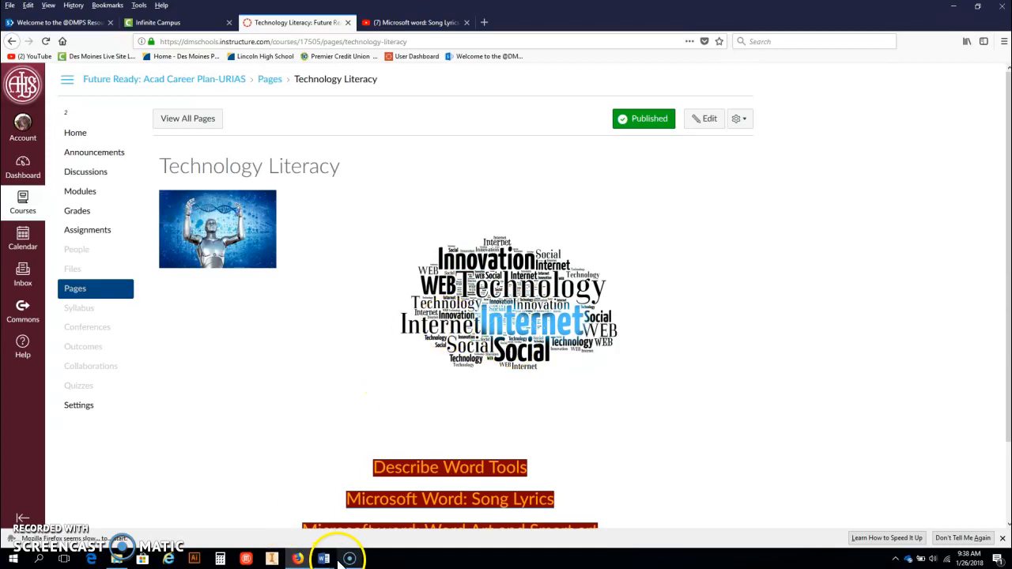
Switch to the blank Word document, enter a first name, and convert it to WordArt in the black outlined shadow style.
{"action": "mouse_move", "coordinate": [355, 544]}
{"action": "left_click", "coordinate": [372, 514]}
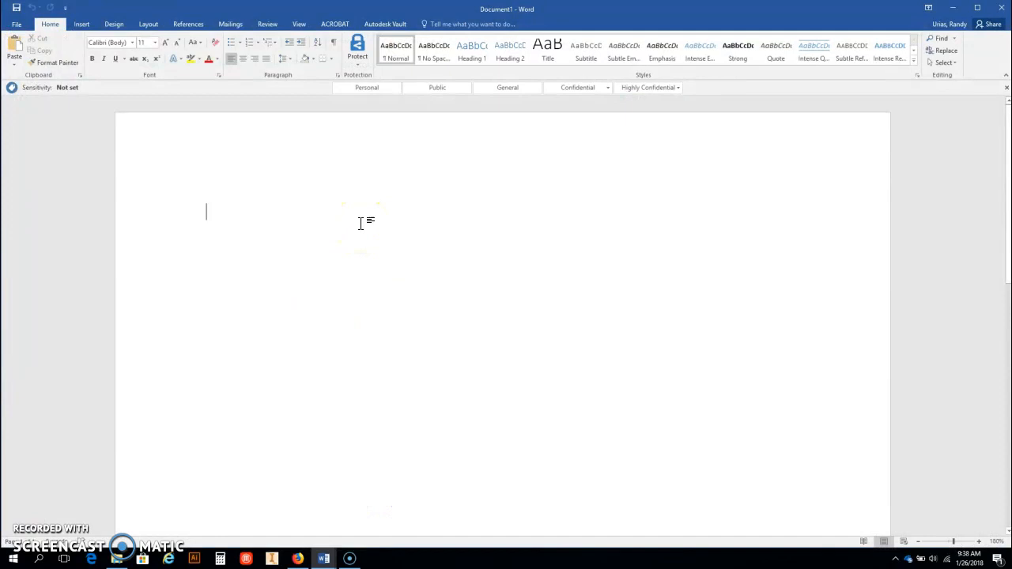
{"action": "type", "text": "Randy"}
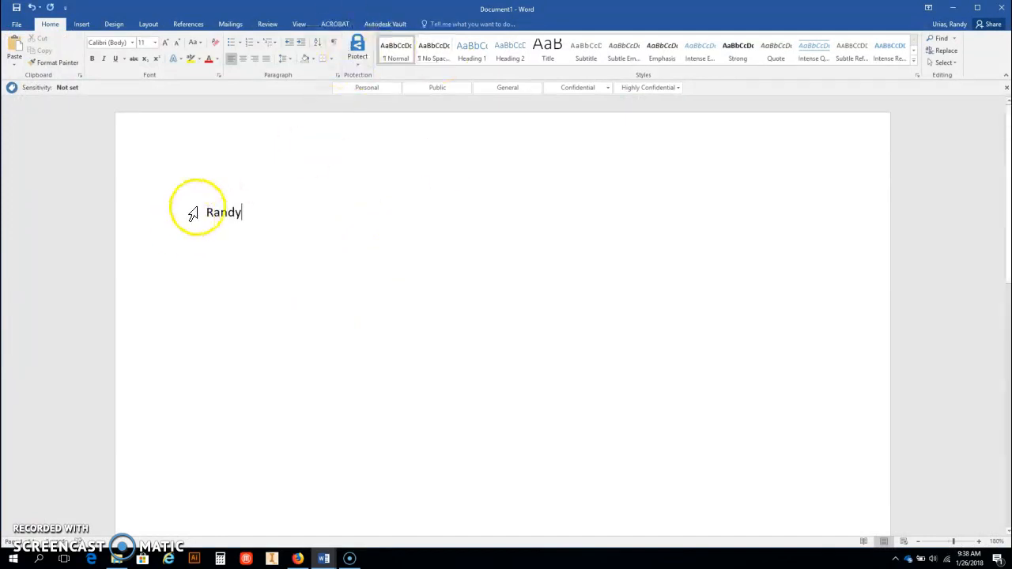
{"action": "left_click_drag", "start_coordinate": [204, 212], "coordinate": [258, 215]}
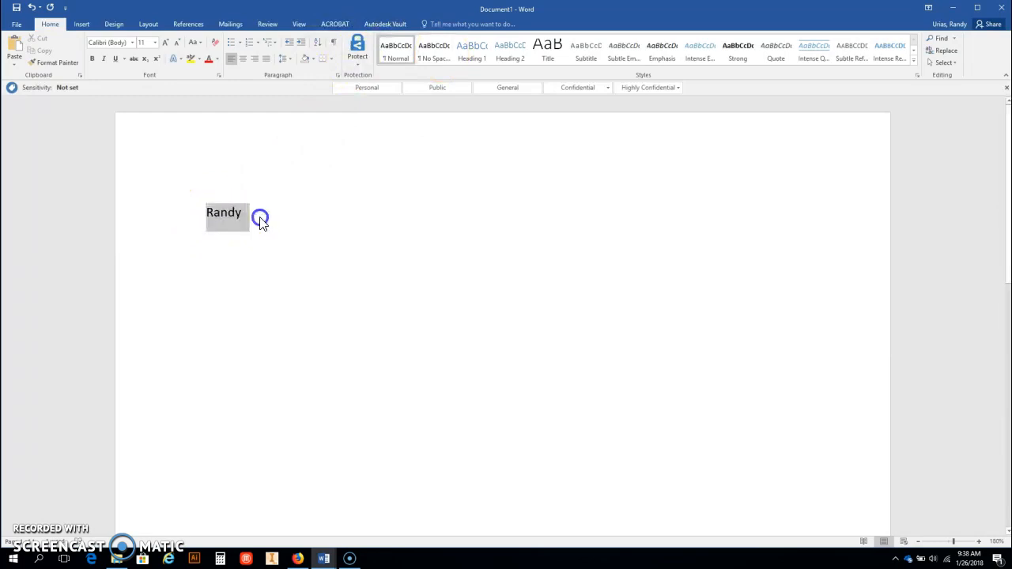
{"action": "left_click", "coordinate": [79, 23]}
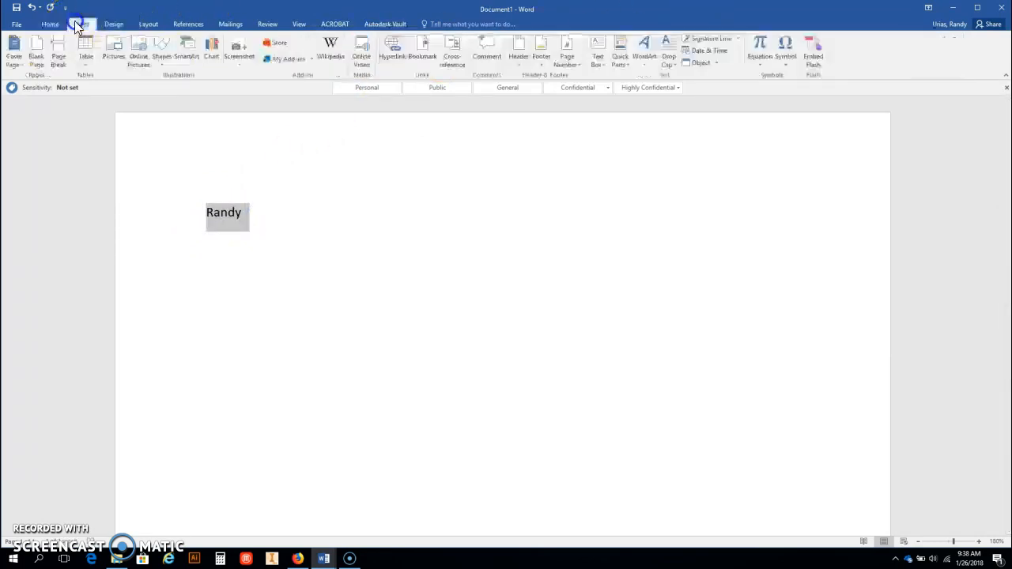
{"action": "left_click", "coordinate": [646, 53]}
{"action": "left_click", "coordinate": [647, 146]}
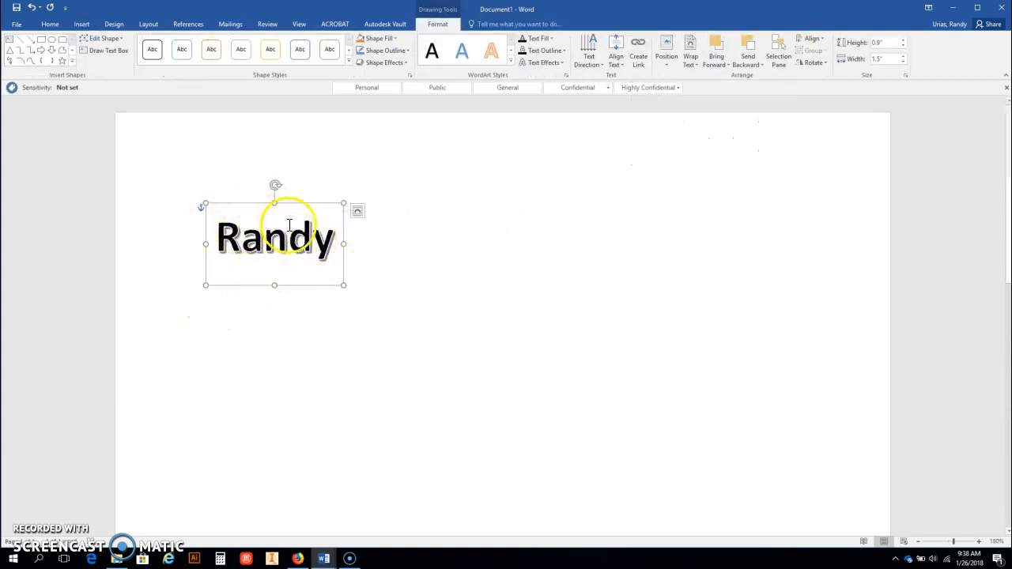
Give the WordArt name a light orange text fill and a dark green text outline.
{"action": "left_click", "coordinate": [552, 38]}
{"action": "left_click", "coordinate": [566, 87]}
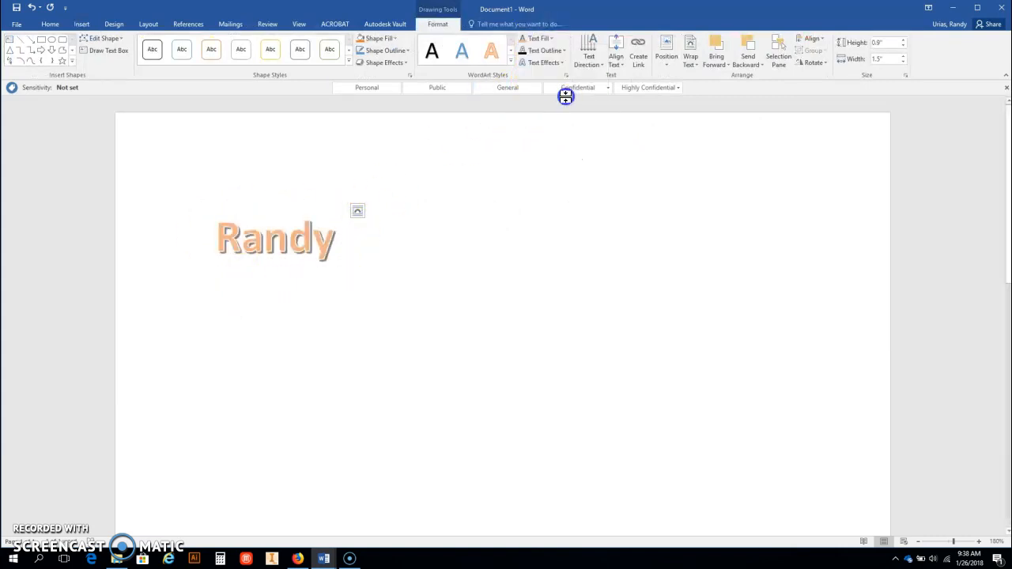
{"action": "left_click", "coordinate": [556, 52]}
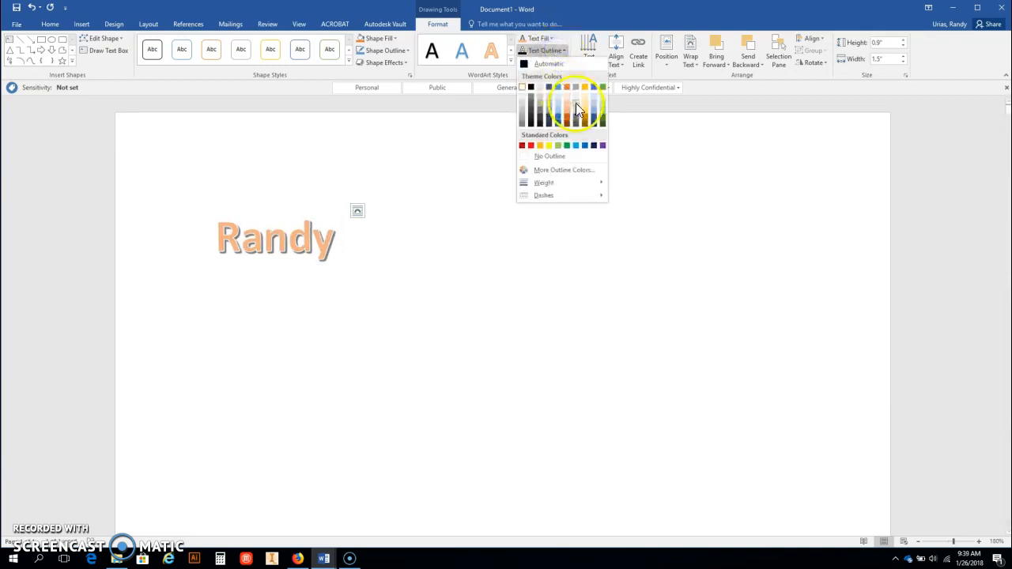
{"action": "left_click", "coordinate": [601, 118]}
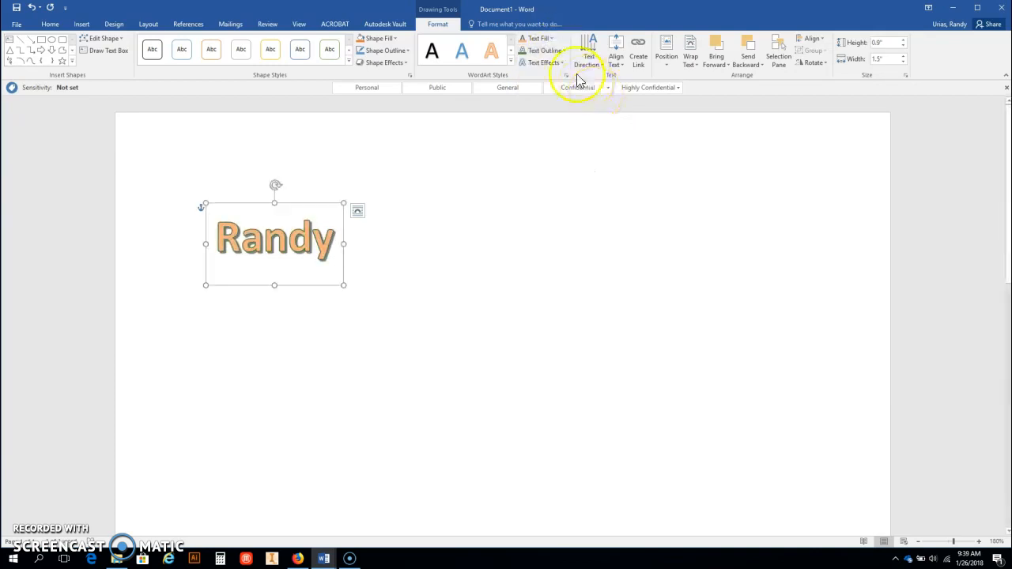
Add the perspective shadow below the WordArt name and set its text direction to rotate all text 90°.
{"action": "left_click", "coordinate": [558, 63]}
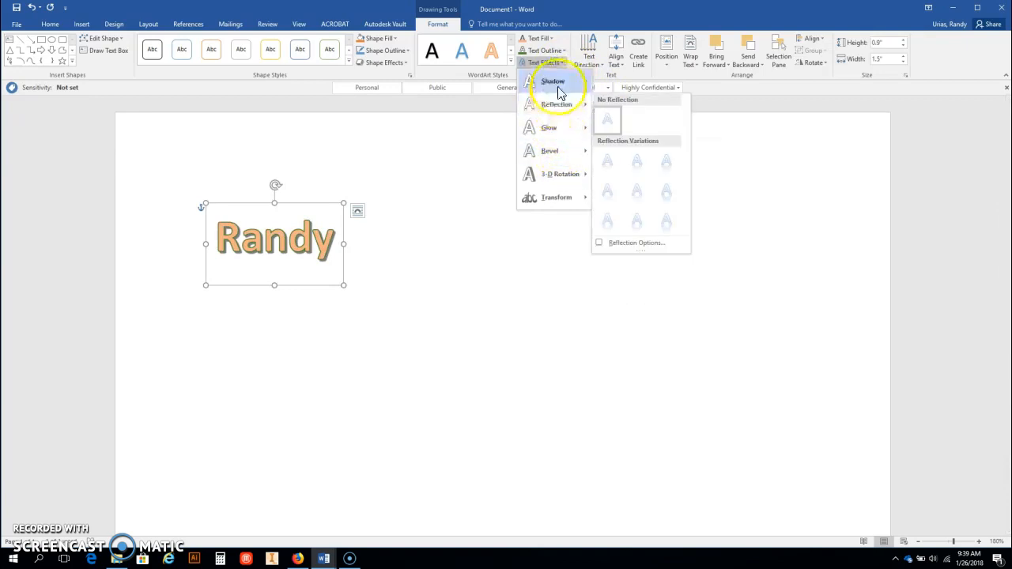
{"action": "mouse_move", "coordinate": [558, 79]}
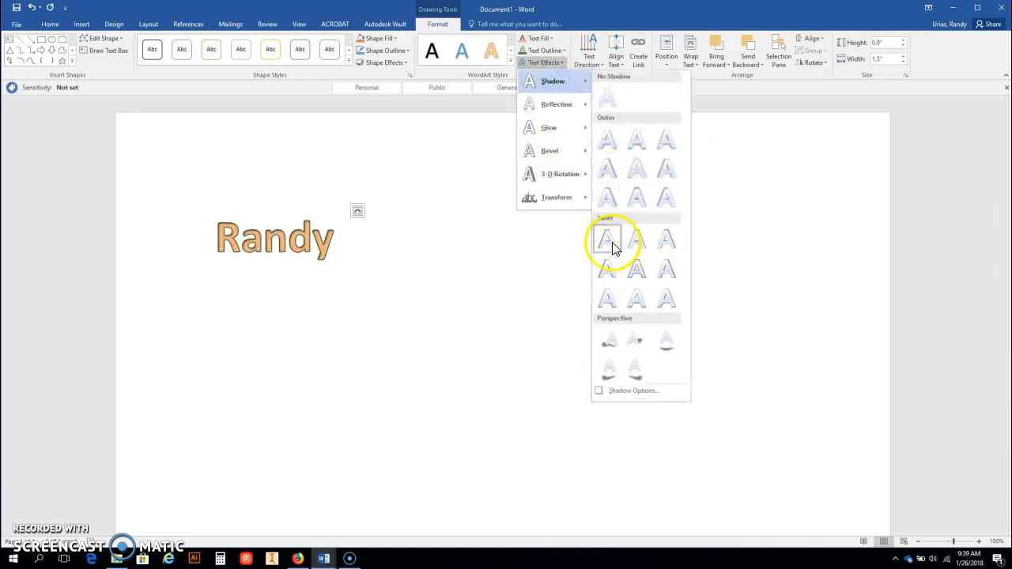
{"action": "left_click", "coordinate": [665, 340]}
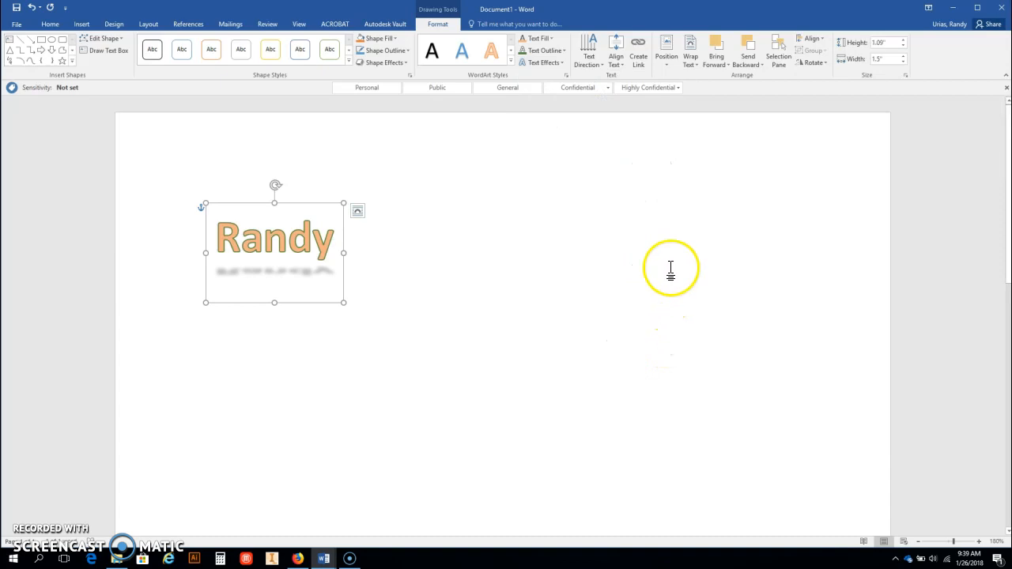
{"action": "left_click", "coordinate": [591, 63]}
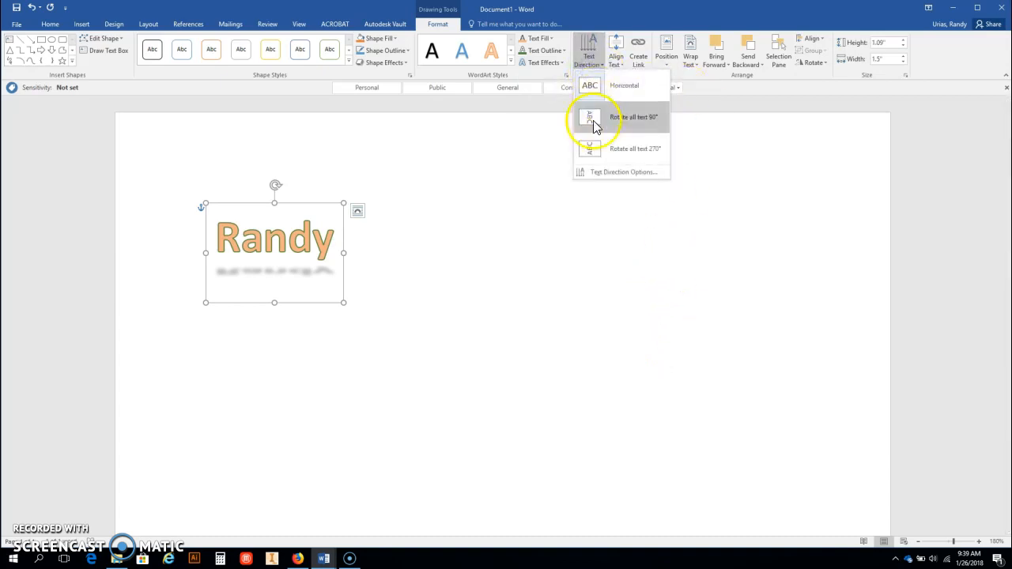
{"action": "left_click", "coordinate": [595, 127]}
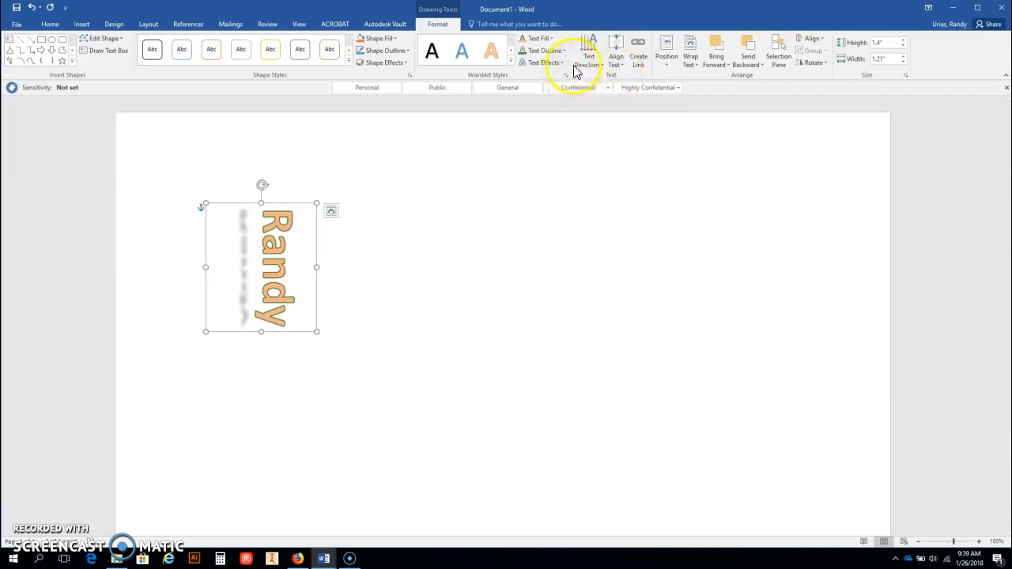
Apply a downward arch warp transform to the WordArt name and turn the object 90° clockwise.
{"action": "left_click", "coordinate": [549, 64]}
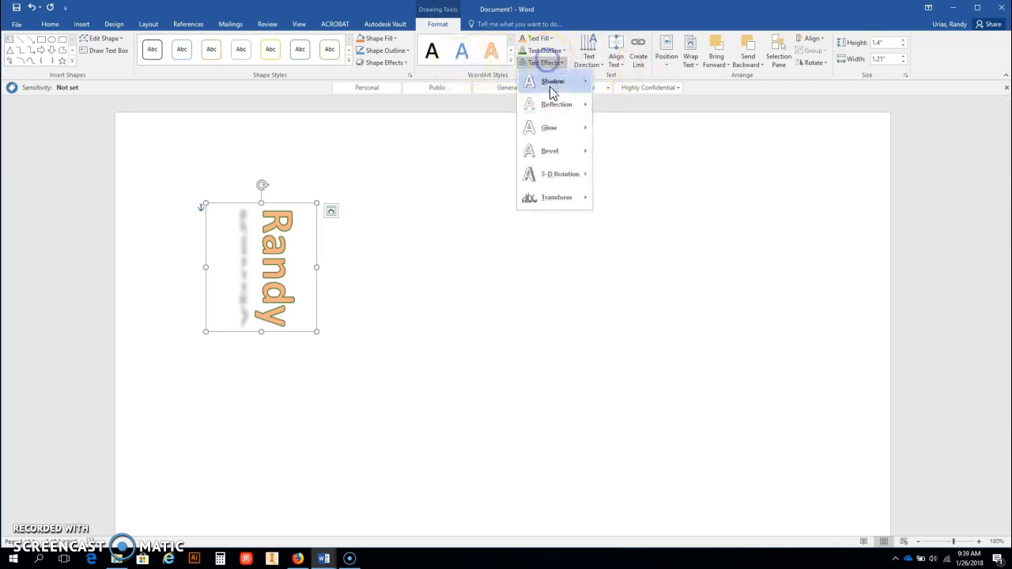
{"action": "mouse_move", "coordinate": [555, 198]}
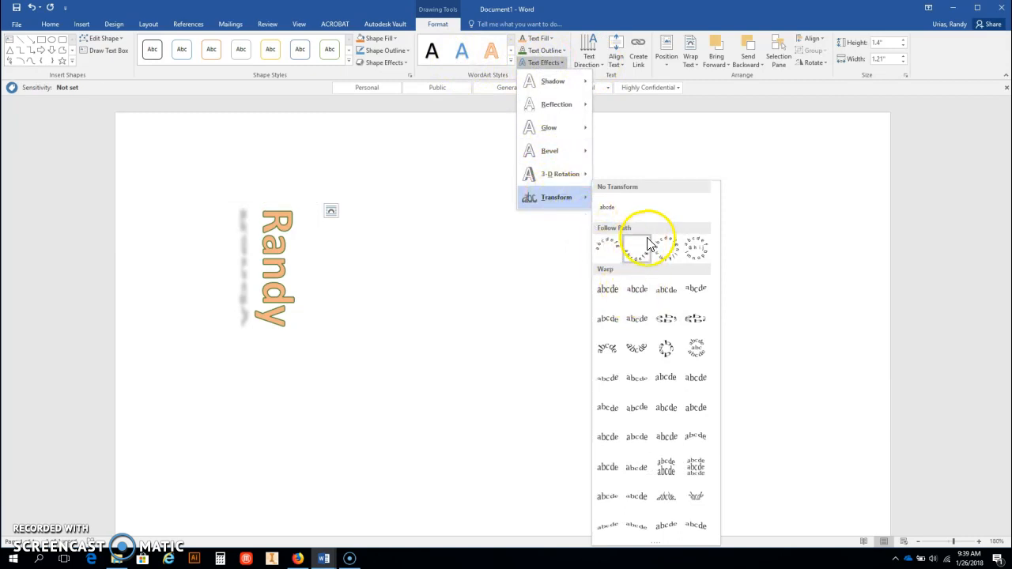
{"action": "left_click", "coordinate": [282, 260]}
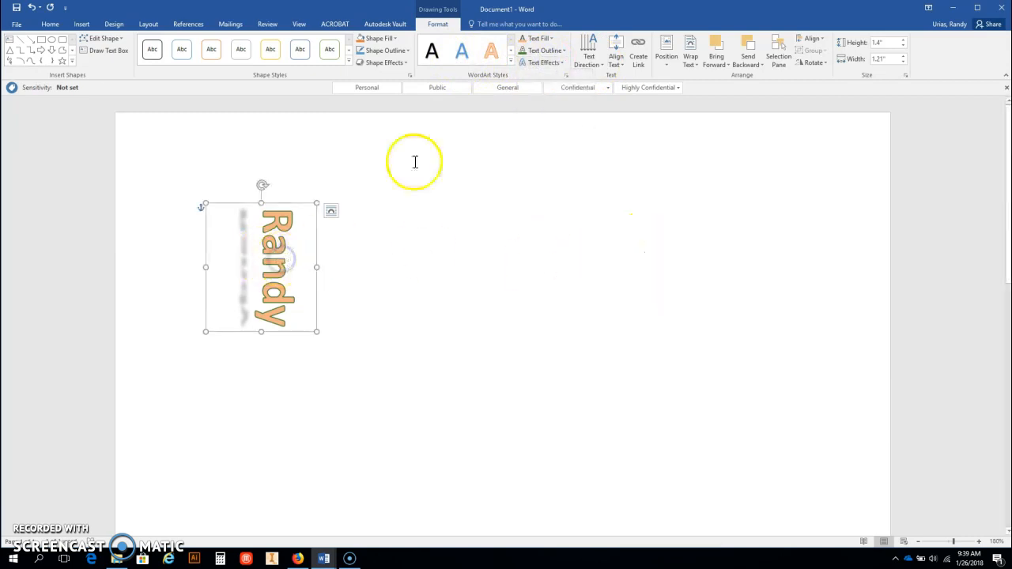
{"action": "left_click", "coordinate": [540, 63]}
{"action": "mouse_move", "coordinate": [558, 198]}
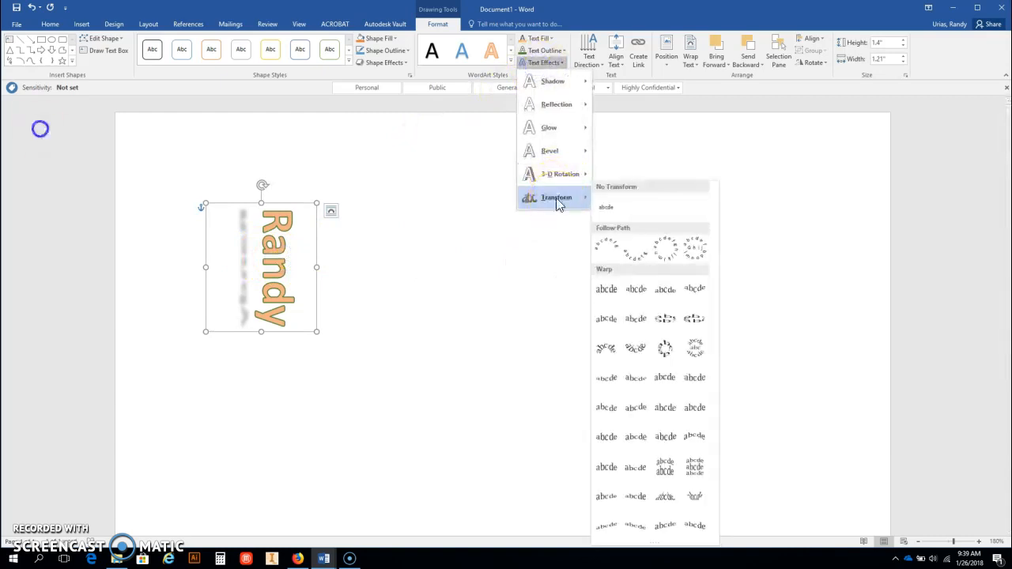
{"action": "left_click", "coordinate": [638, 348]}
{"action": "left_click_drag", "start_coordinate": [263, 281], "coordinate": [279, 257]}
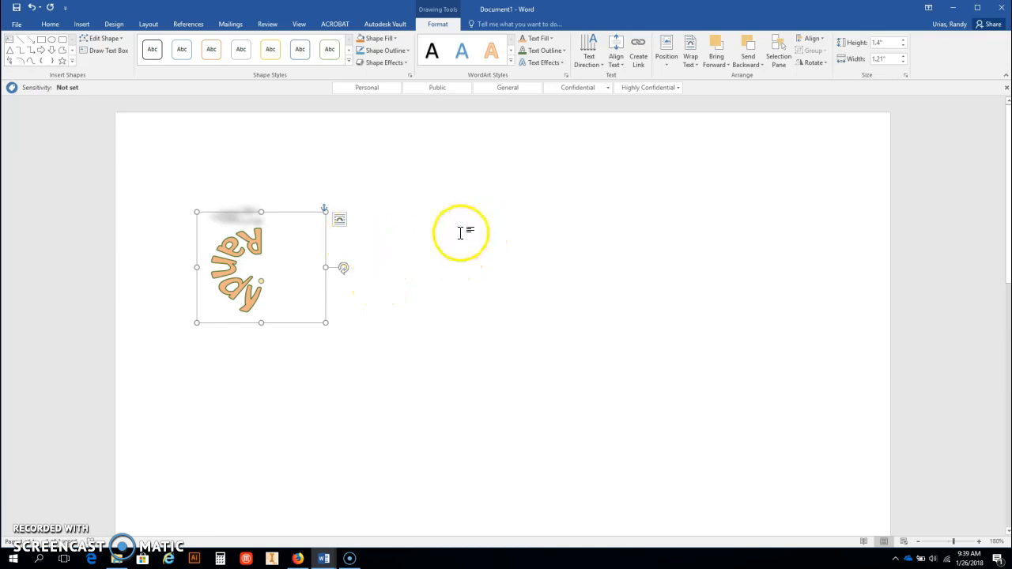
Add the word "Baseball" beside the WordArt name and indent it farther away from the object.
{"action": "left_click", "coordinate": [394, 211]}
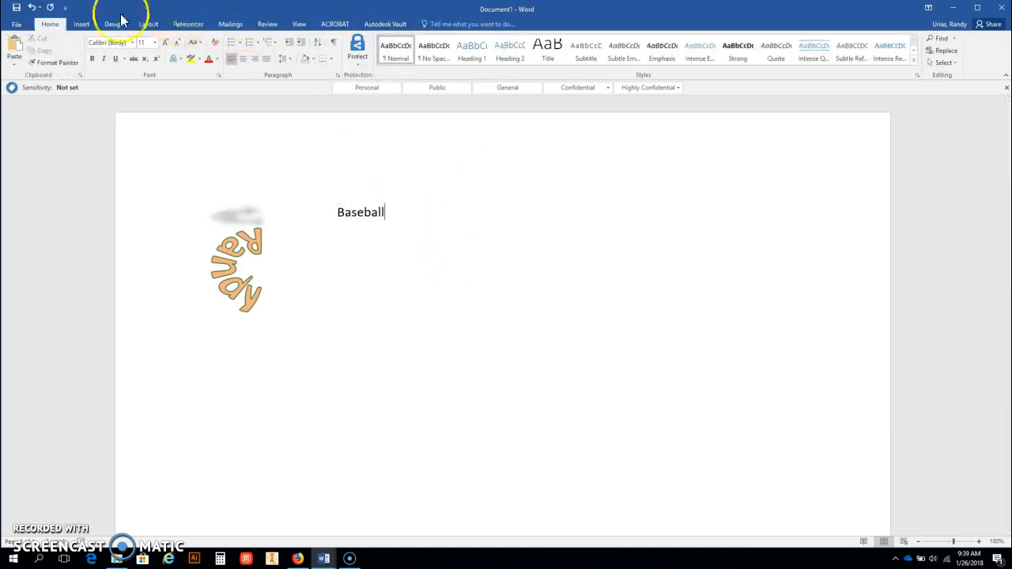
{"action": "left_click", "coordinate": [86, 24]}
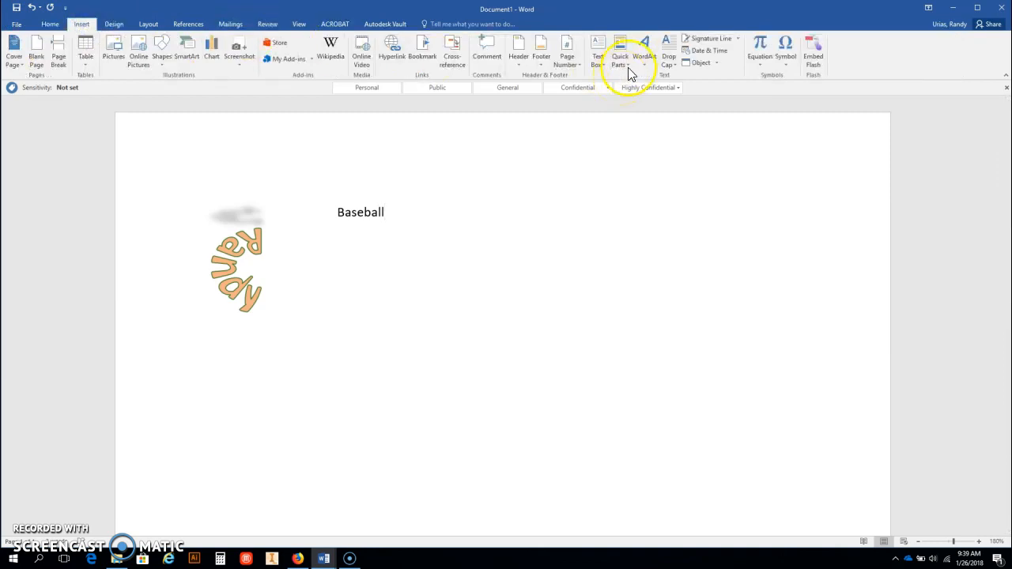
{"action": "mouse_move", "coordinate": [387, 214]}
{"action": "left_mouse_down"}
{"action": "mouse_move", "coordinate": [339, 208]}
{"action": "mouse_move", "coordinate": [396, 219]}
{"action": "left_mouse_up"}
{"action": "left_click", "coordinate": [437, 227]}
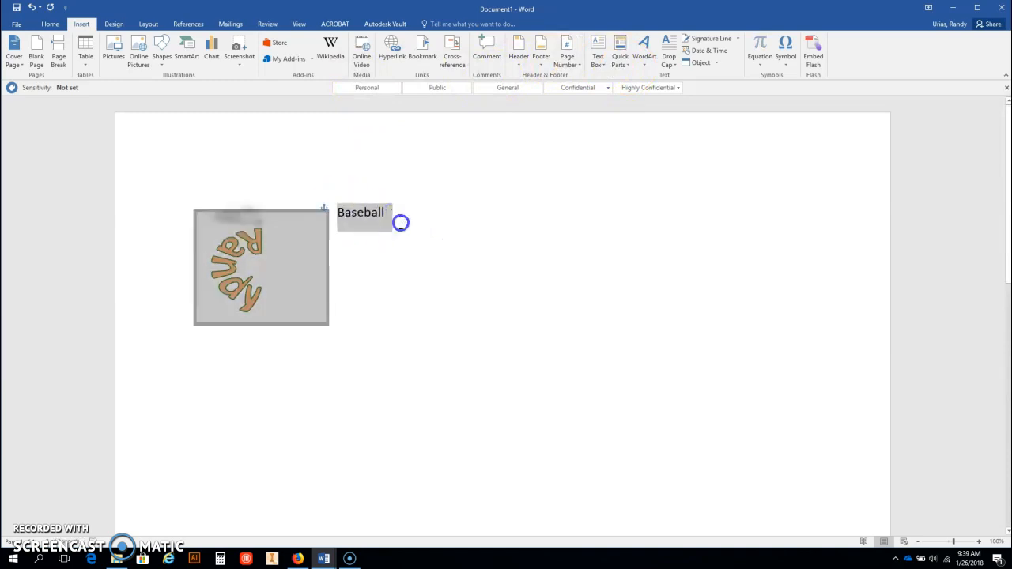
{"action": "left_click", "coordinate": [400, 221]}
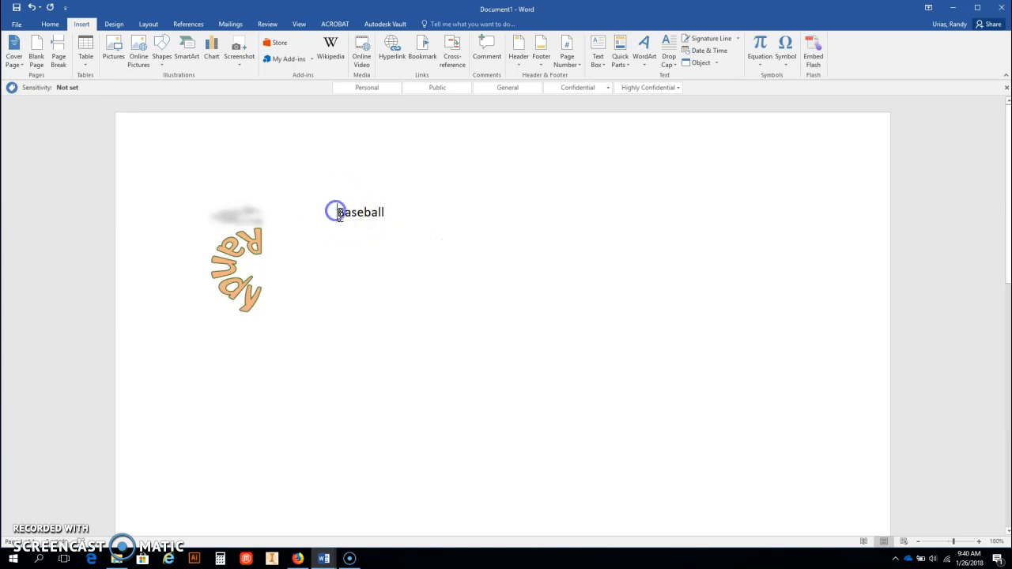
{"action": "left_click_drag", "start_coordinate": [367, 216], "coordinate": [430, 224]}
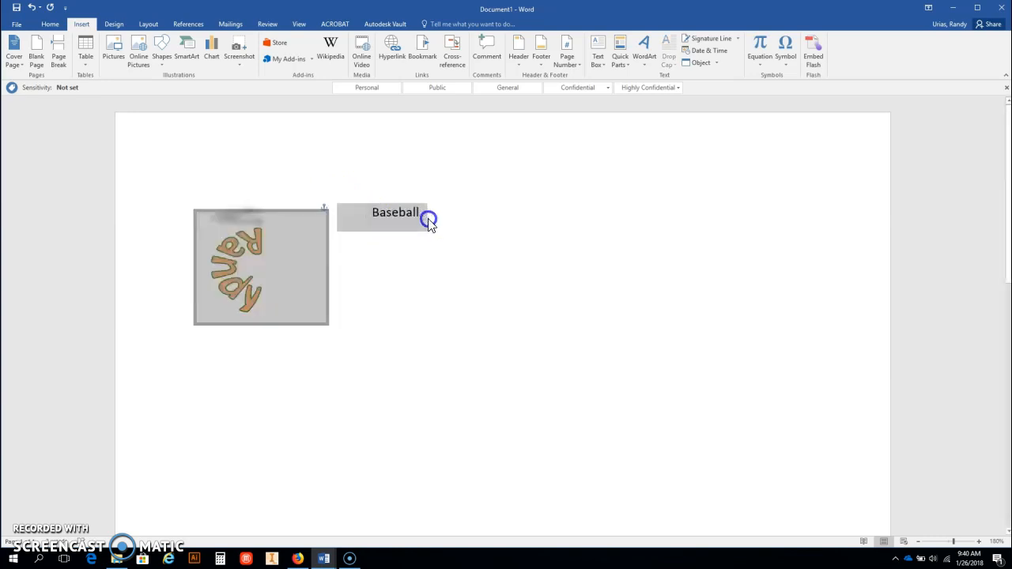
Convert only the word "Baseball" to WordArt in the white style with an orange outline.
{"action": "left_click", "coordinate": [392, 215]}
{"action": "left_click_drag", "start_coordinate": [371, 212], "coordinate": [419, 208]}
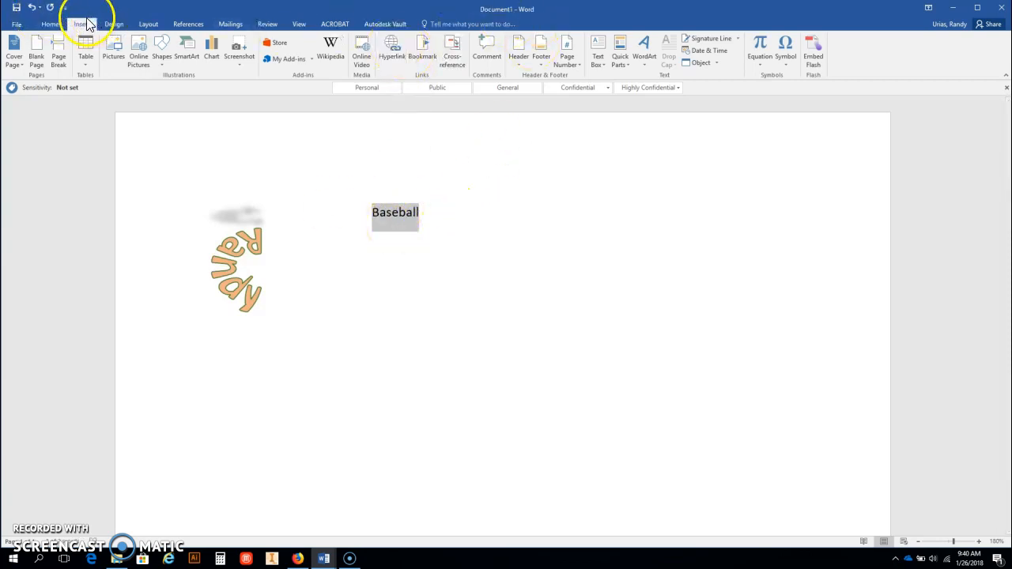
{"action": "left_click", "coordinate": [645, 43]}
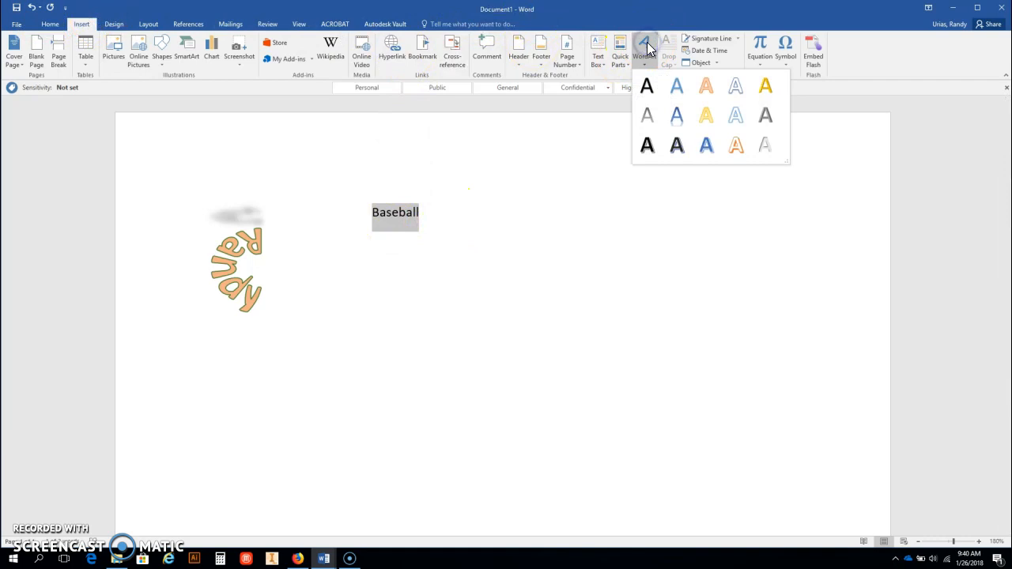
{"action": "left_click", "coordinate": [736, 143]}
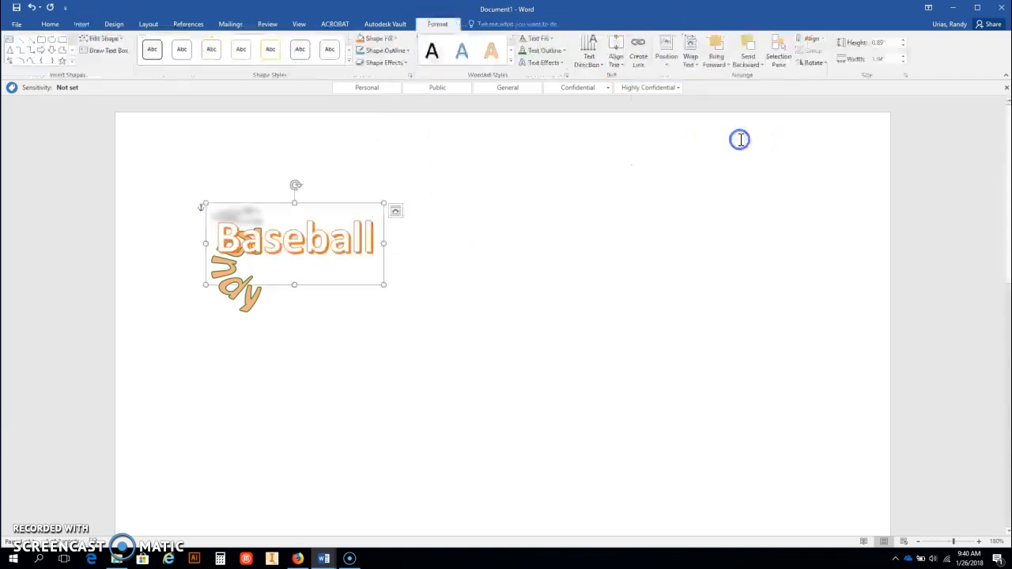
Change the "Baseball" WordArt to the black style with a blue shadow.
{"action": "left_click", "coordinate": [511, 49]}
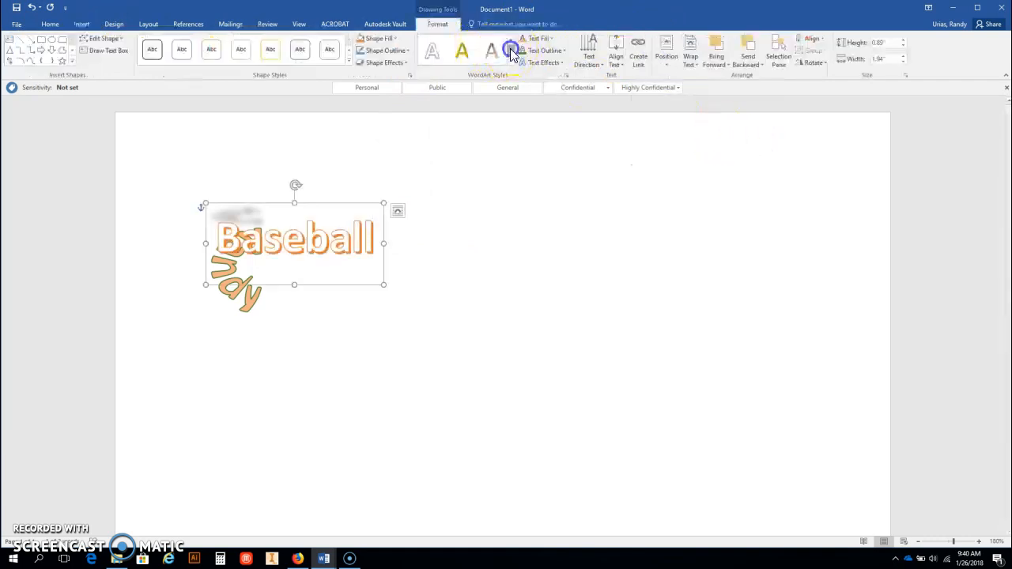
{"action": "left_click", "coordinate": [511, 64]}
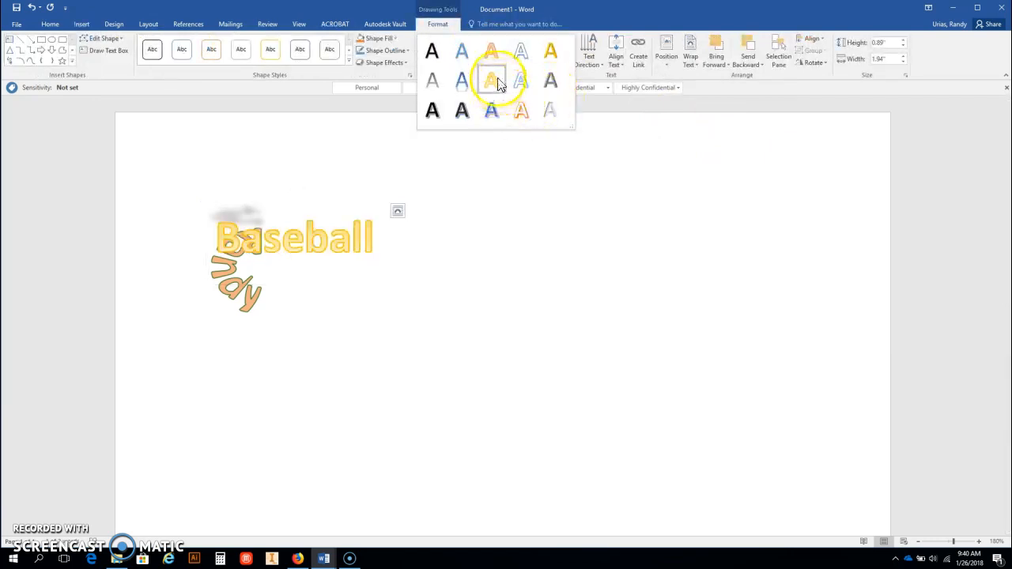
{"action": "left_click", "coordinate": [461, 110]}
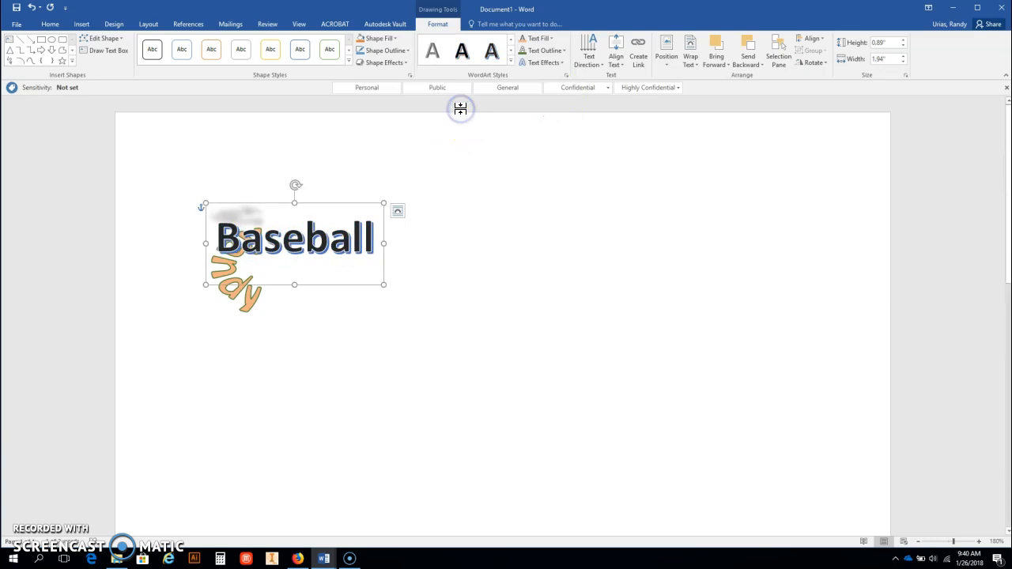
Move the "Baseball" WordArt clear of the WordArt name and give its text an orange glow.
{"action": "left_click_drag", "start_coordinate": [330, 204], "coordinate": [534, 202]}
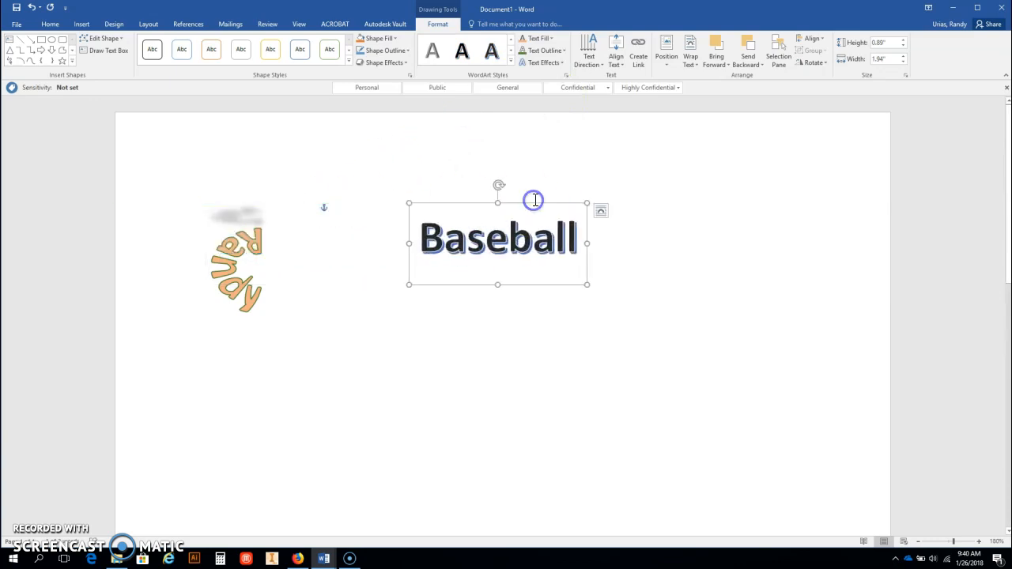
{"action": "left_click", "coordinate": [543, 63]}
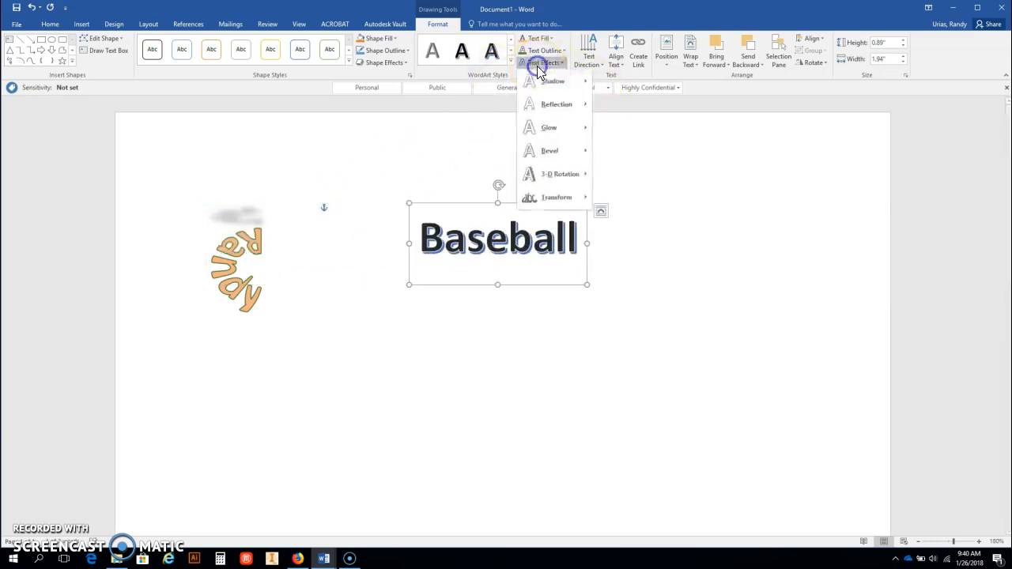
{"action": "mouse_move", "coordinate": [546, 175]}
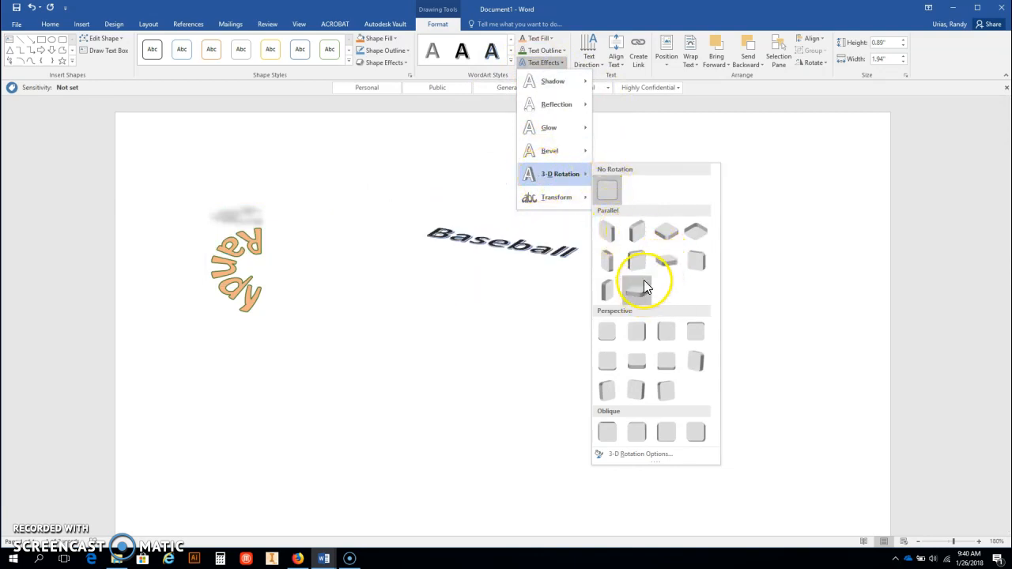
{"action": "mouse_move", "coordinate": [547, 134]}
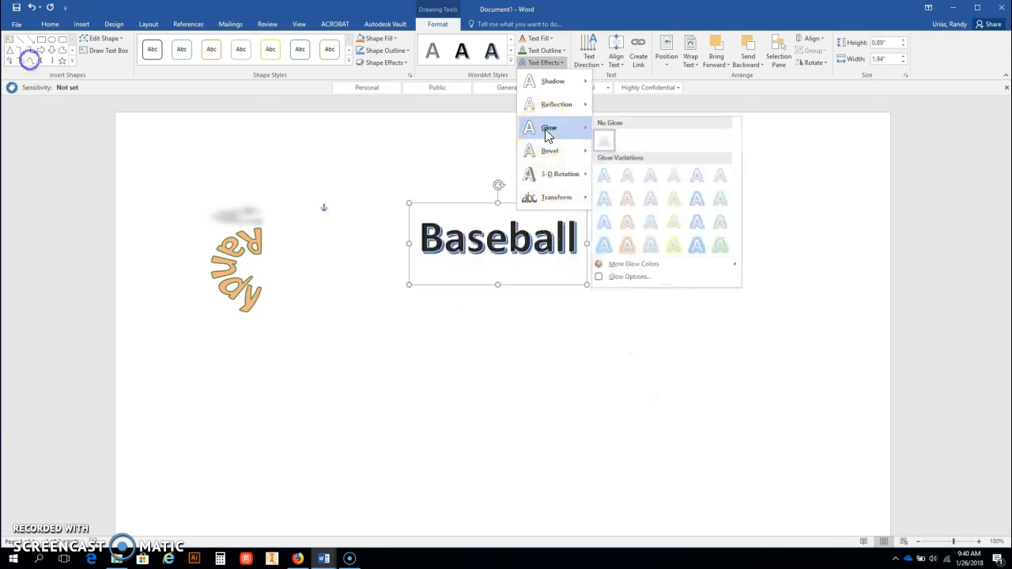
{"action": "left_click", "coordinate": [625, 199]}
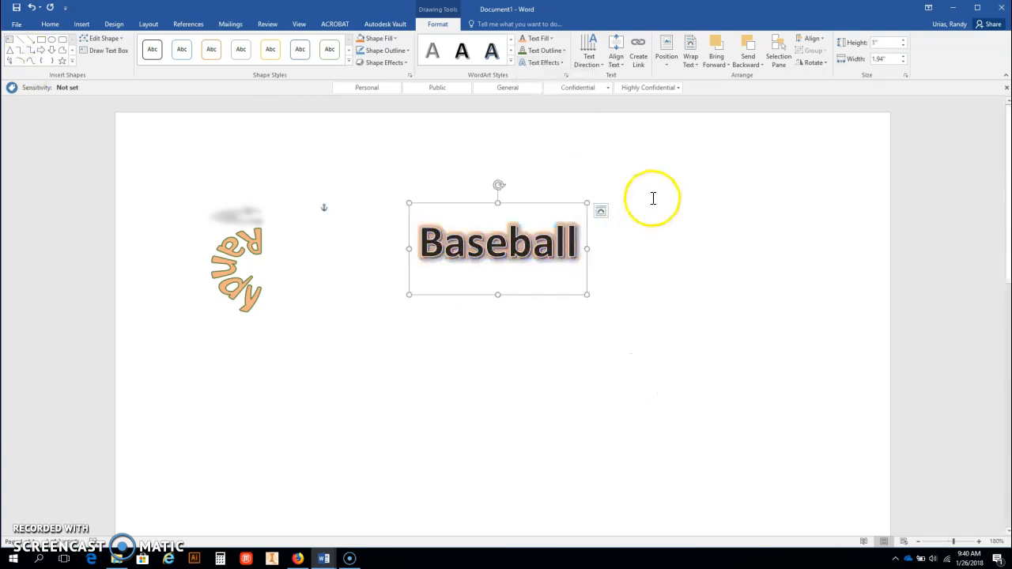
{"action": "left_click", "coordinate": [652, 199]}
Open the detailed gradient settings for the "Baseball" text and change its solid fill to a gradient fill.
{"action": "left_click", "coordinate": [528, 238]}
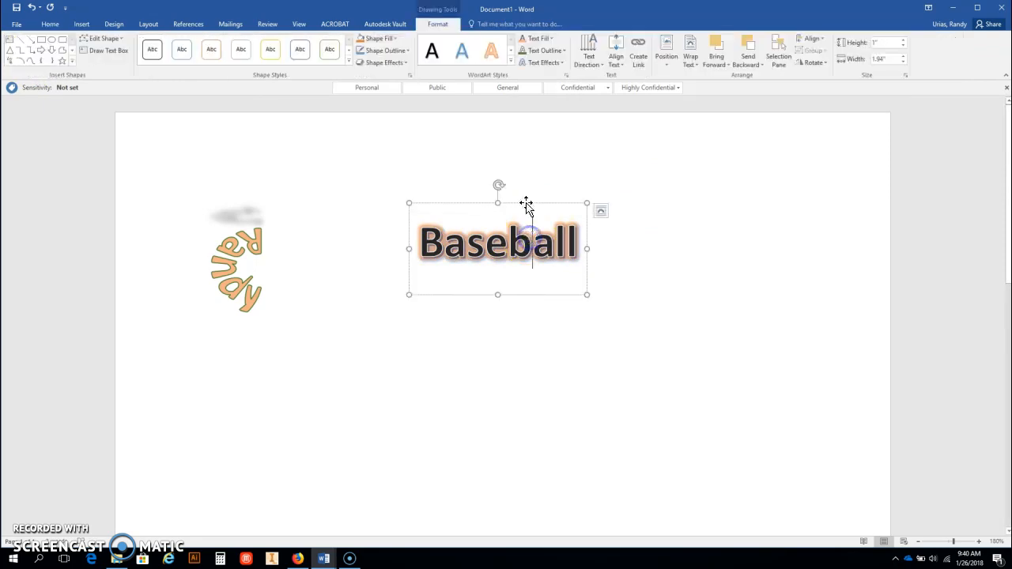
{"action": "left_click", "coordinate": [549, 39]}
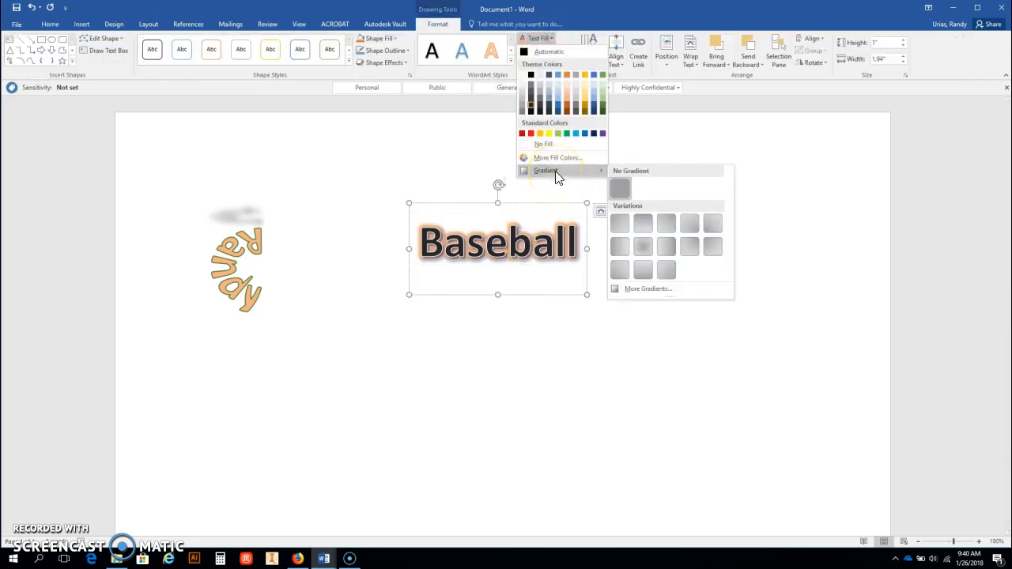
{"action": "left_click", "coordinate": [648, 289]}
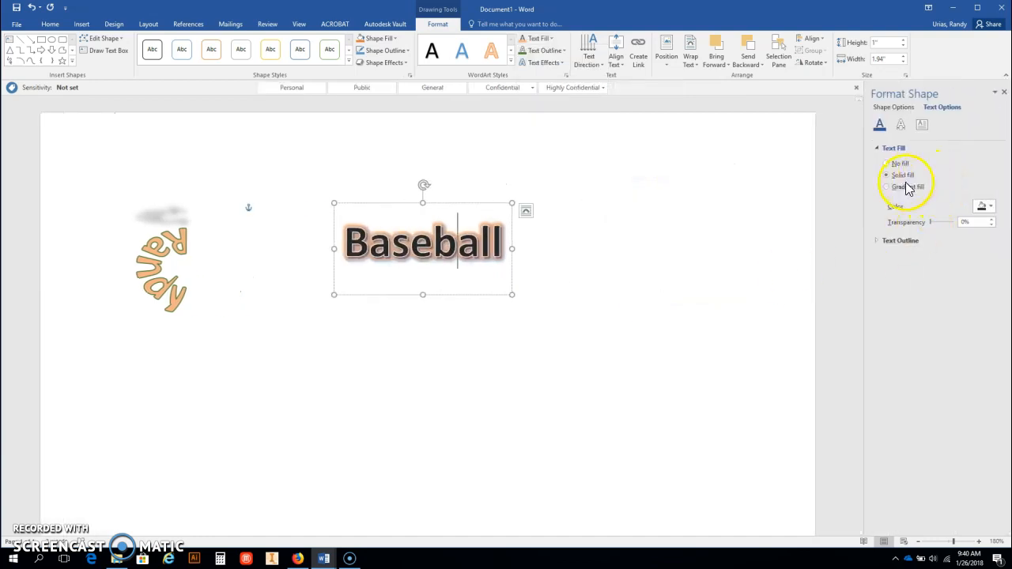
{"action": "left_click", "coordinate": [899, 189]}
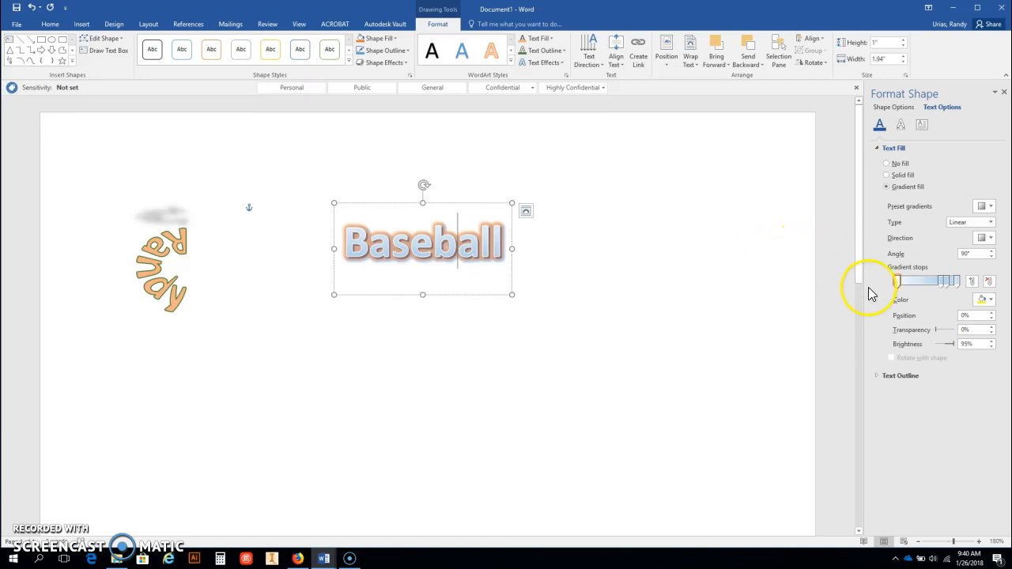
Reduce the text gradient to three stops and color the middle stop at 74% dark green.
{"action": "left_click", "coordinate": [989, 282]}
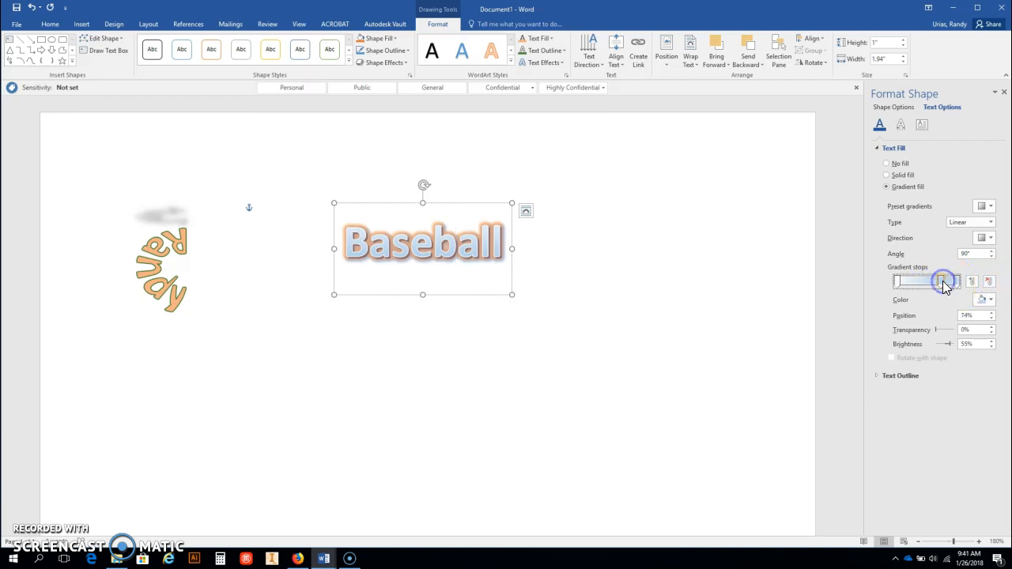
{"action": "left_click", "coordinate": [981, 300]}
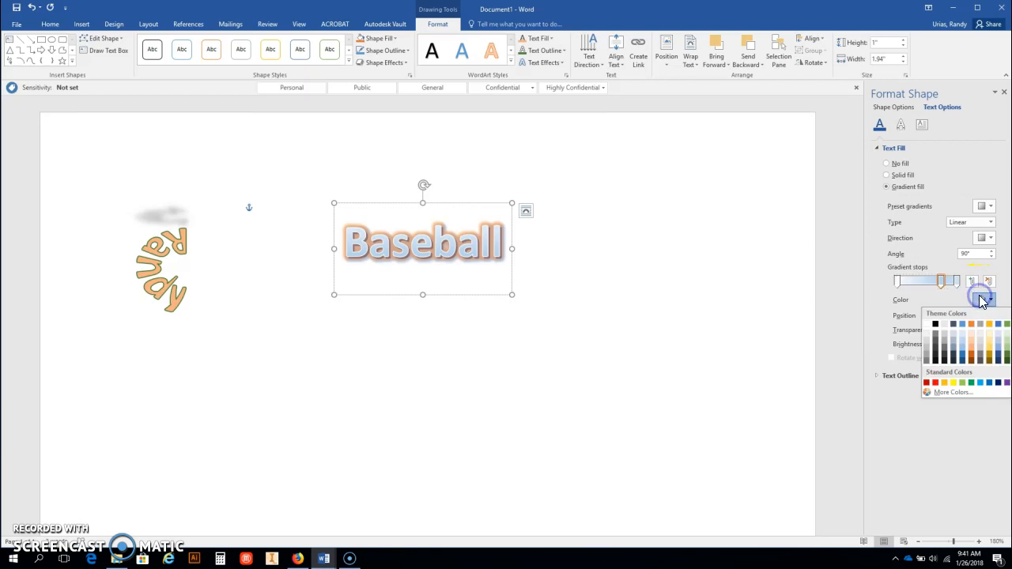
{"action": "left_click", "coordinate": [1006, 357]}
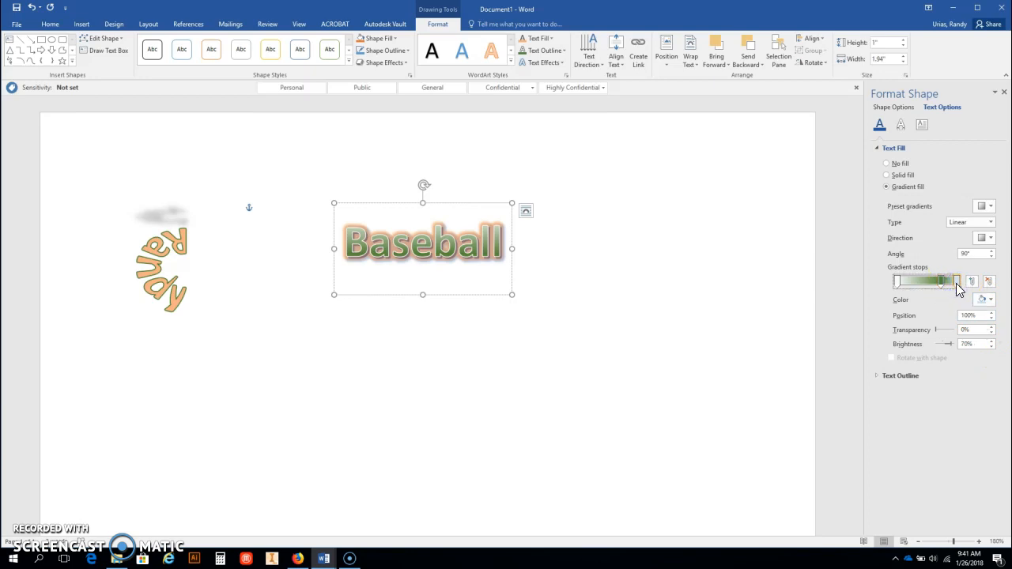
Color the end stop of the "Baseball" gradient gold and its start stop red.
{"action": "left_click", "coordinate": [991, 300]}
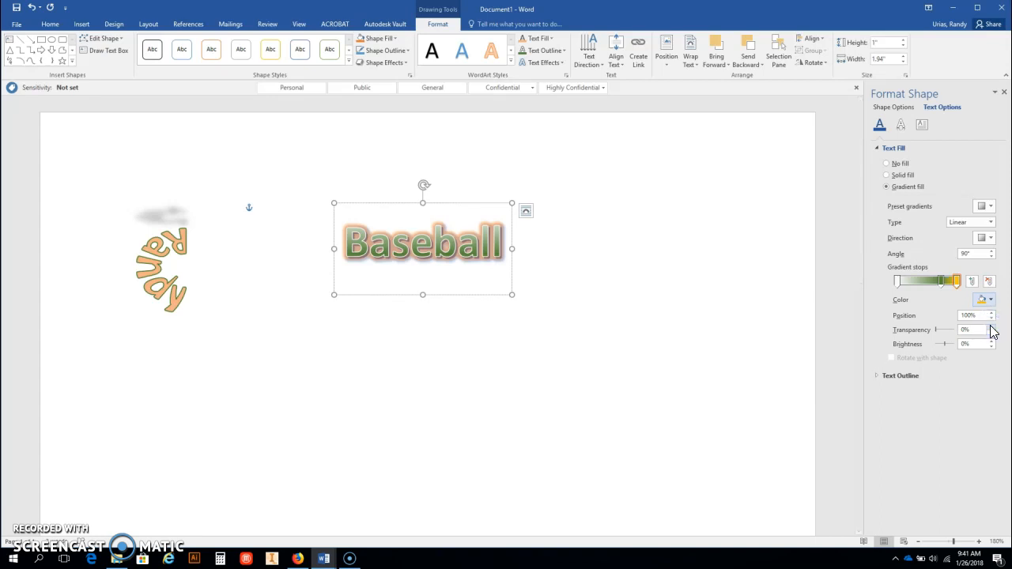
{"action": "left_click", "coordinate": [897, 282]}
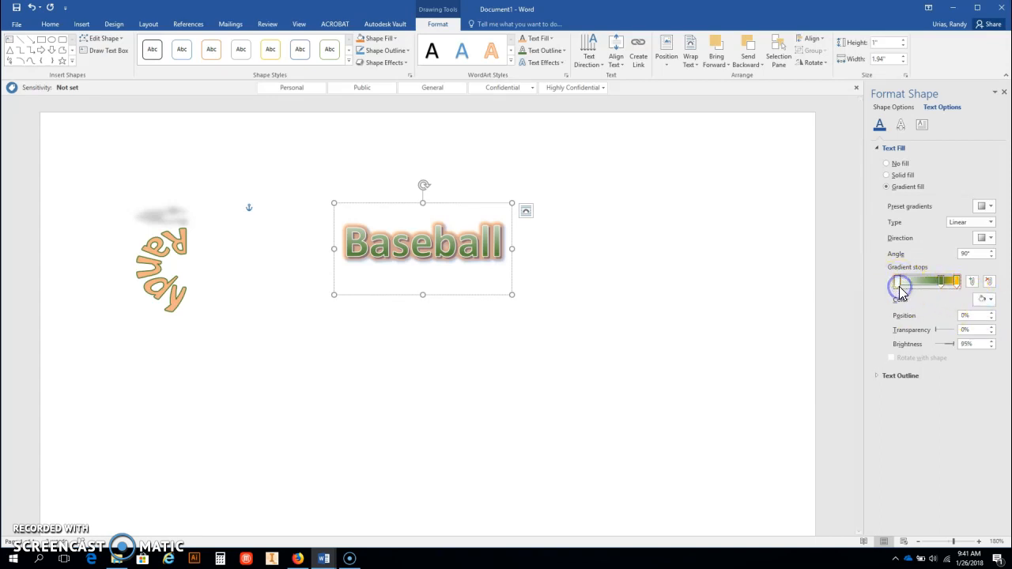
{"action": "left_click", "coordinate": [985, 300]}
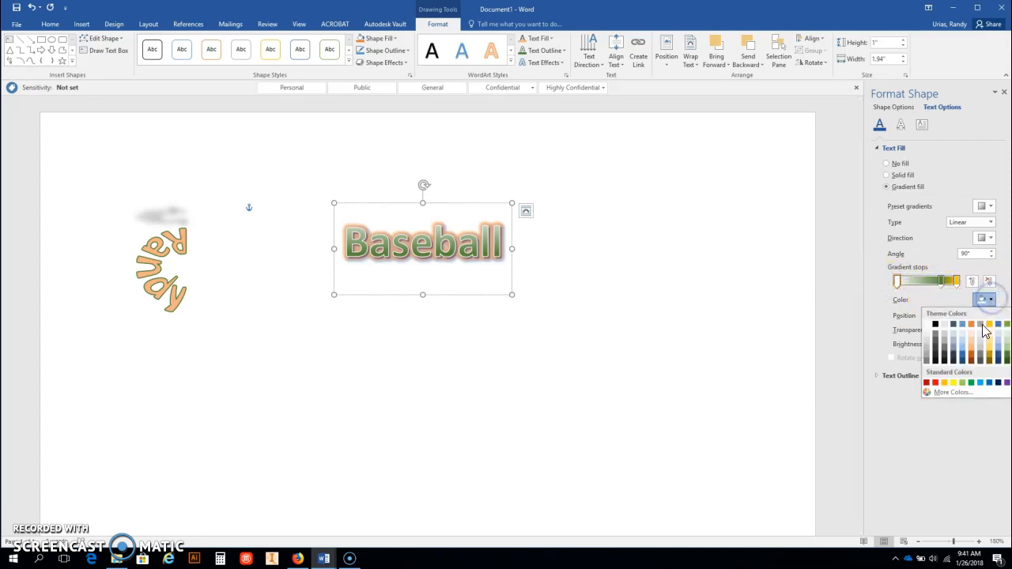
{"action": "left_click", "coordinate": [935, 383]}
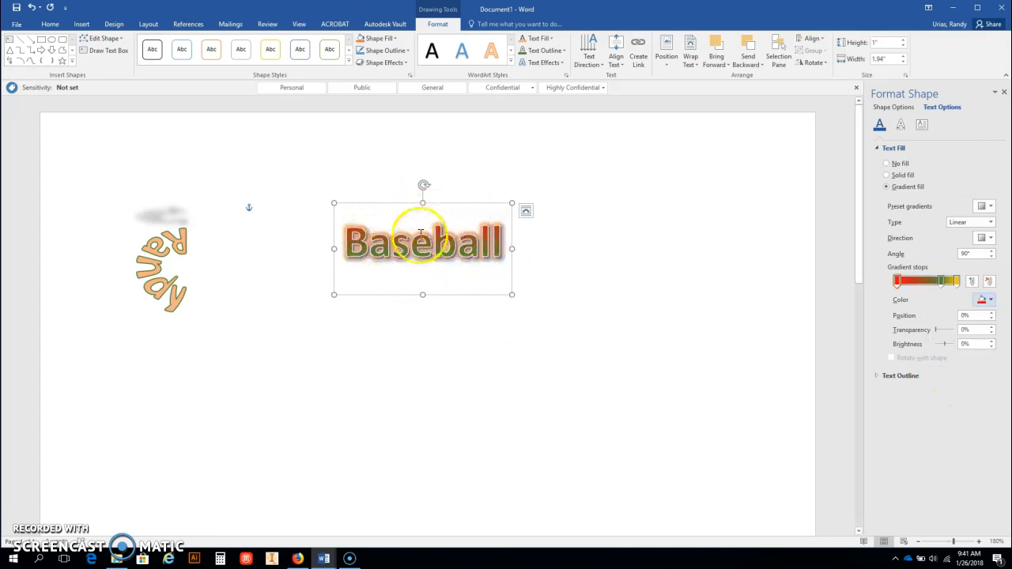
Set the angle of the "Baseball" text gradient to 45°.
{"action": "left_click", "coordinate": [989, 257]}
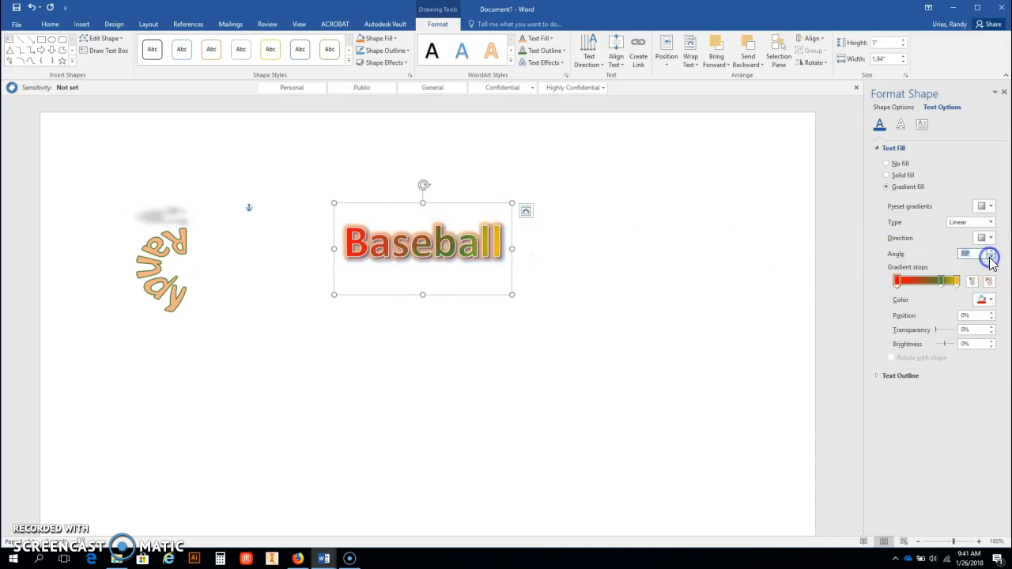
{"action": "left_click", "coordinate": [993, 251]}
{"action": "double_click", "coordinate": [967, 254]}
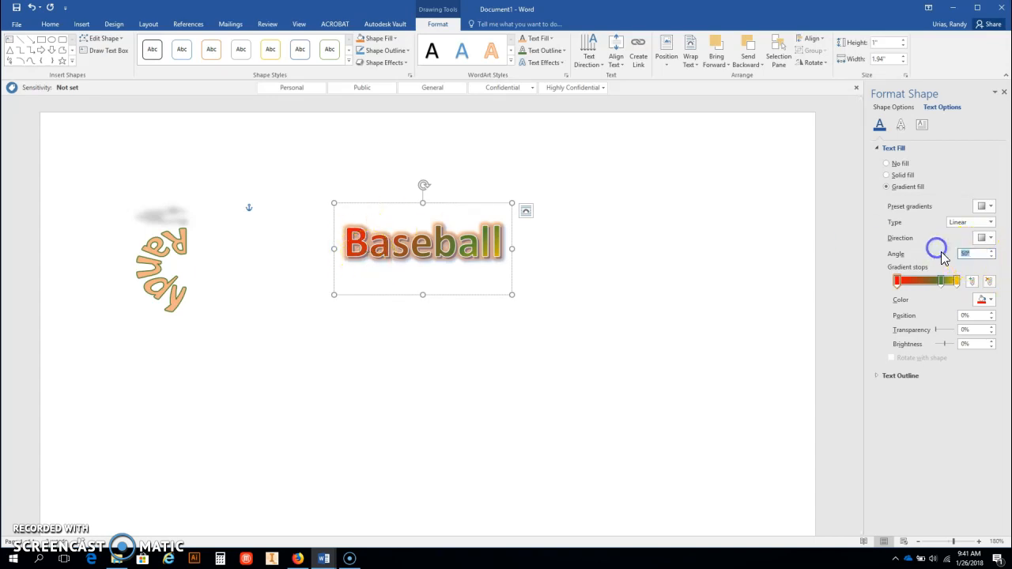
{"action": "type", "text": "45"}
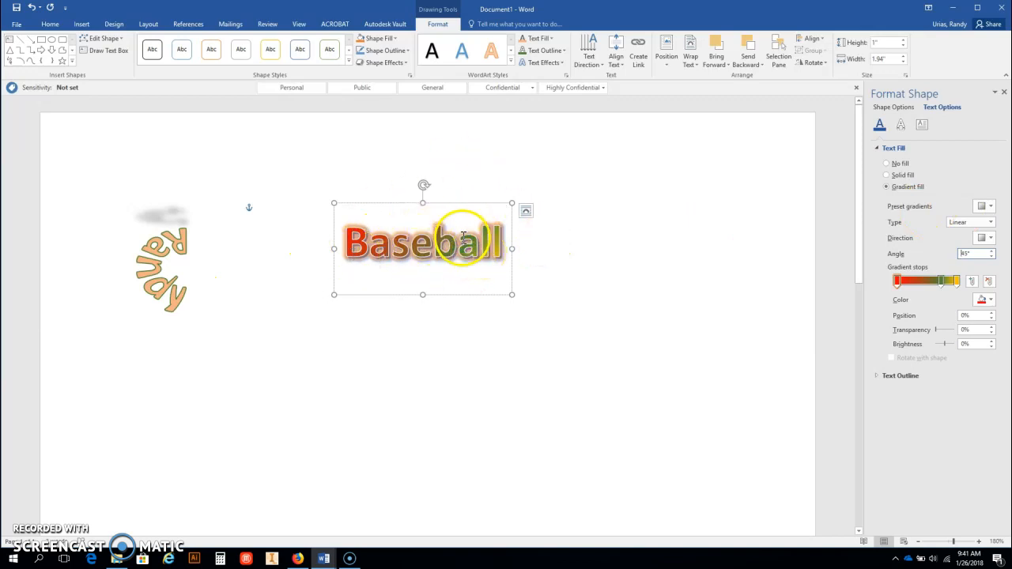
Move the "Baseball" WordArt closer to the rotated WordArt name and slightly lower on the page.
{"action": "scroll", "coordinate": [464, 230], "scroll_direction": "down", "scroll_amount": 5}
{"action": "scroll", "coordinate": [459, 235], "scroll_direction": "up", "scroll_amount": 4}
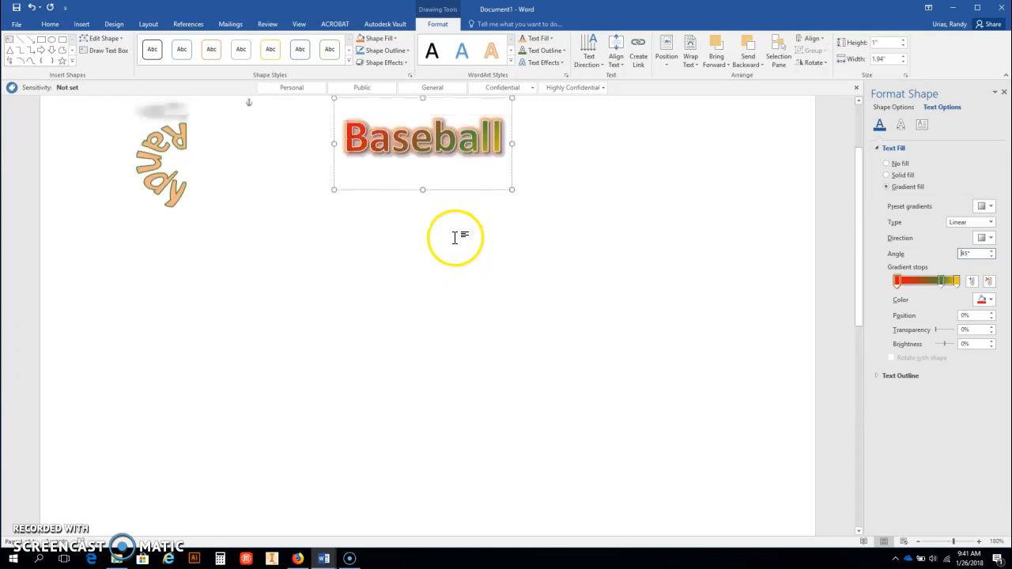
{"action": "scroll", "coordinate": [457, 237], "scroll_direction": "down", "scroll_amount": 2}
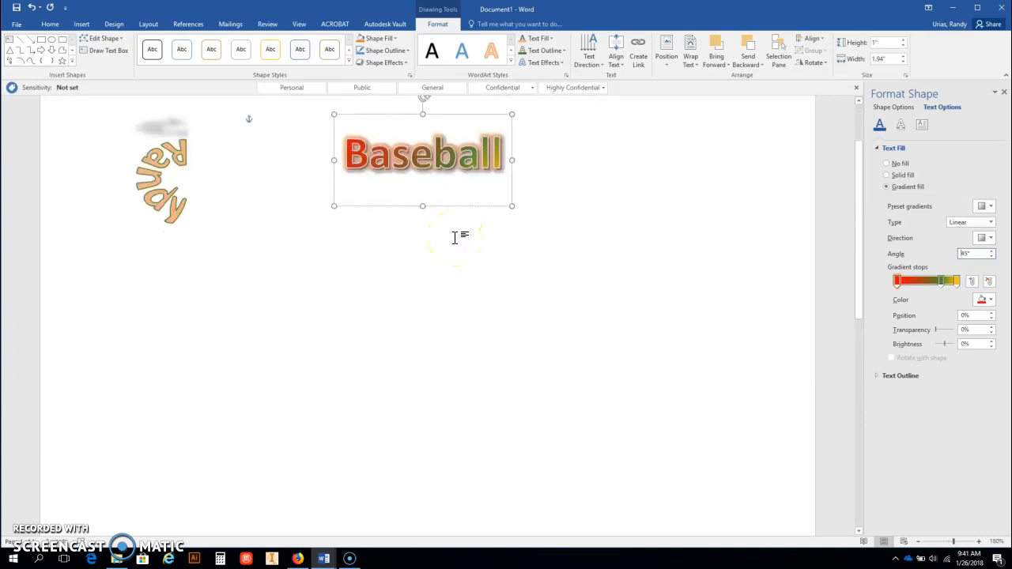
{"action": "left_click_drag", "start_coordinate": [432, 157], "coordinate": [372, 158]}
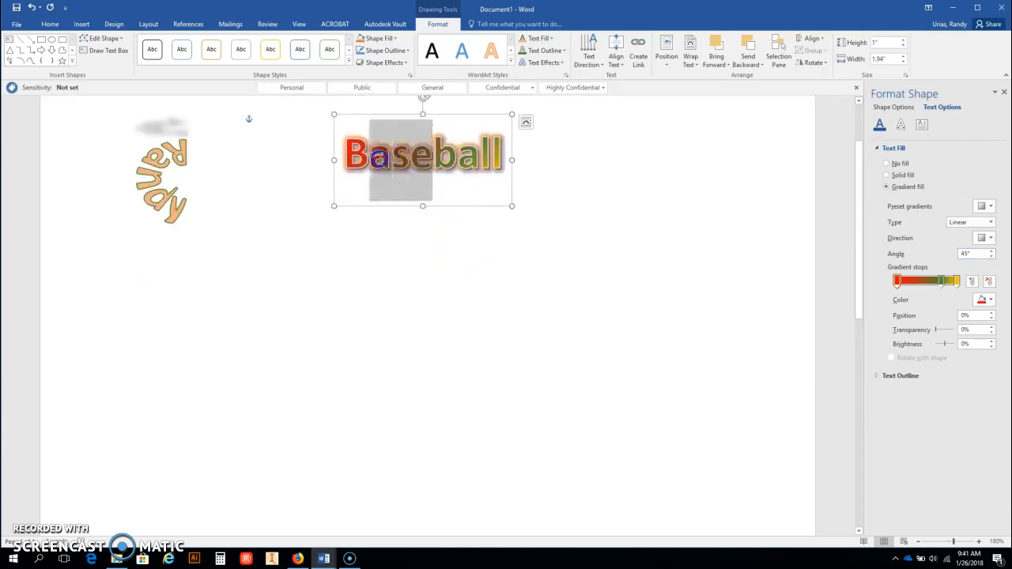
{"action": "left_click", "coordinate": [512, 190]}
{"action": "left_click_drag", "start_coordinate": [427, 117], "coordinate": [359, 148]}
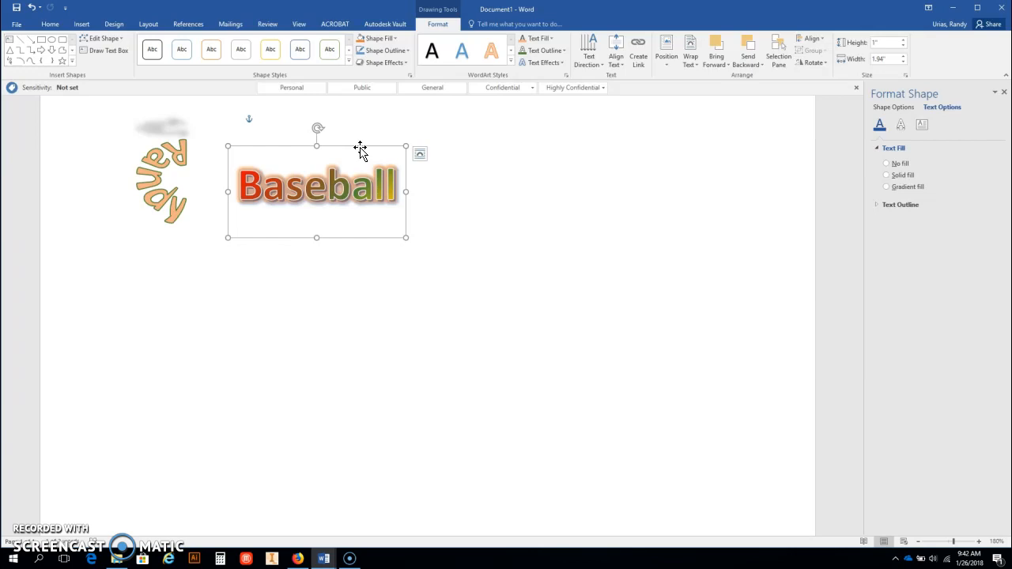
{"action": "scroll", "coordinate": [431, 337], "scroll_direction": "down", "scroll_amount": 8}
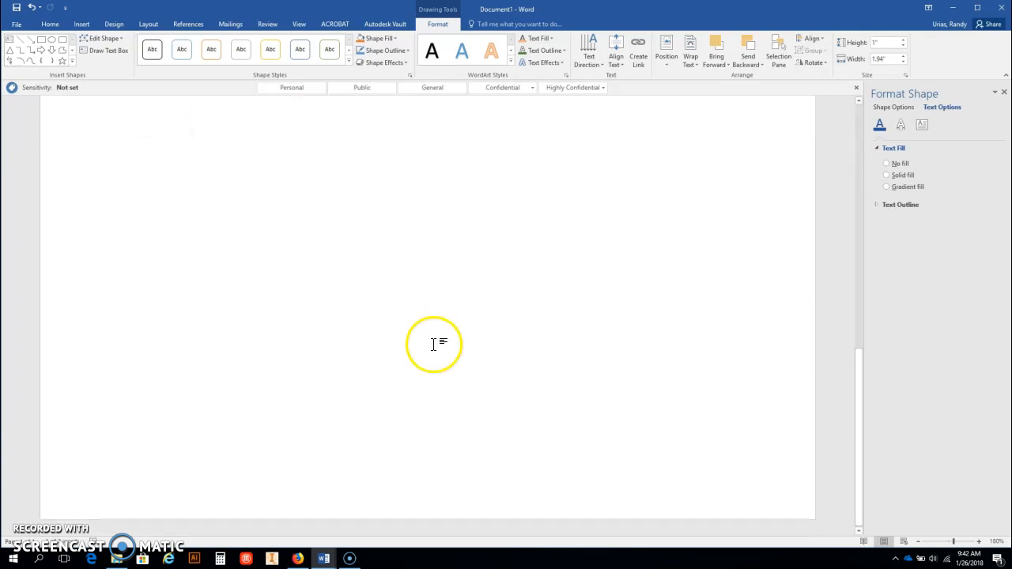
{"action": "left_click", "coordinate": [590, 497]}
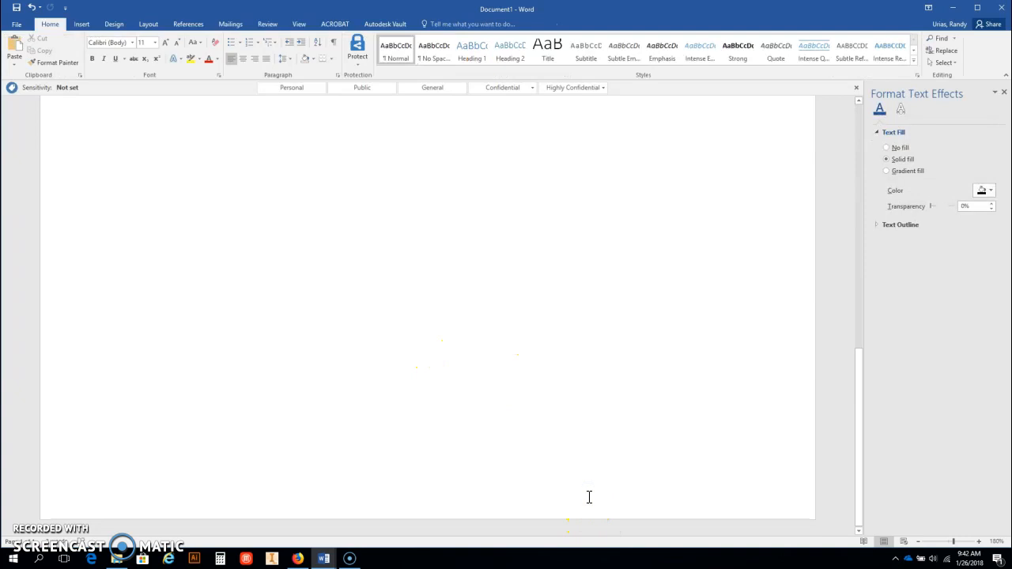
{"action": "scroll", "coordinate": [590, 496], "scroll_direction": "up", "scroll_amount": 8}
{"action": "scroll", "coordinate": [348, 178], "scroll_direction": "down", "scroll_amount": 1}
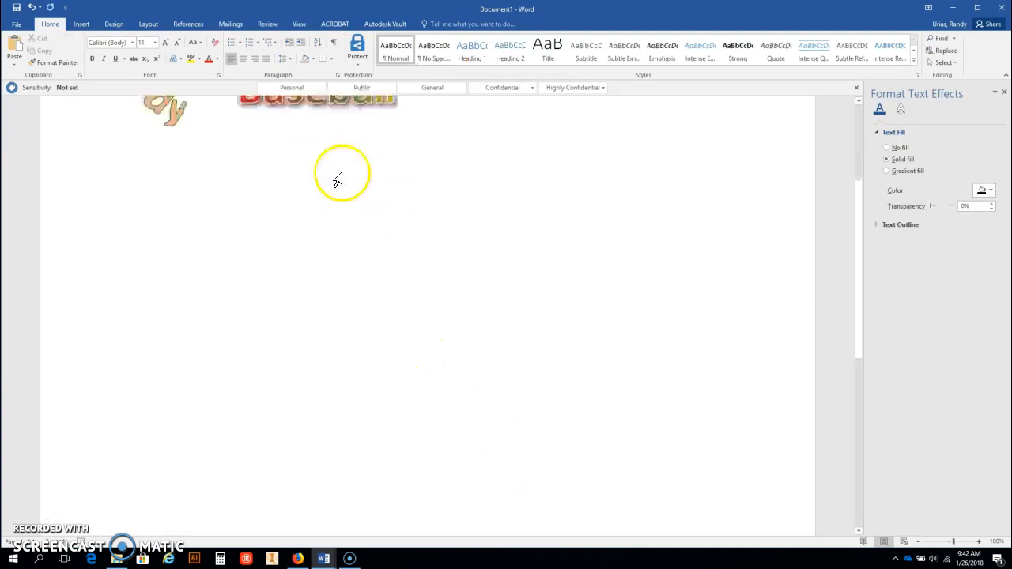
Create a new blank document for the SmartArt graphic.
{"action": "left_click", "coordinate": [18, 24]}
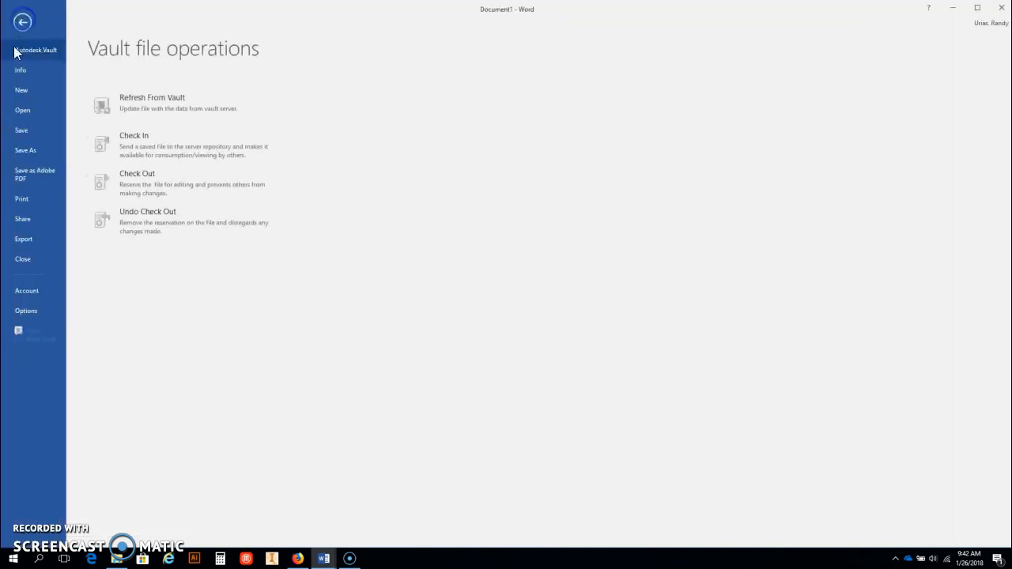
{"action": "left_click", "coordinate": [17, 93]}
{"action": "left_click", "coordinate": [142, 184]}
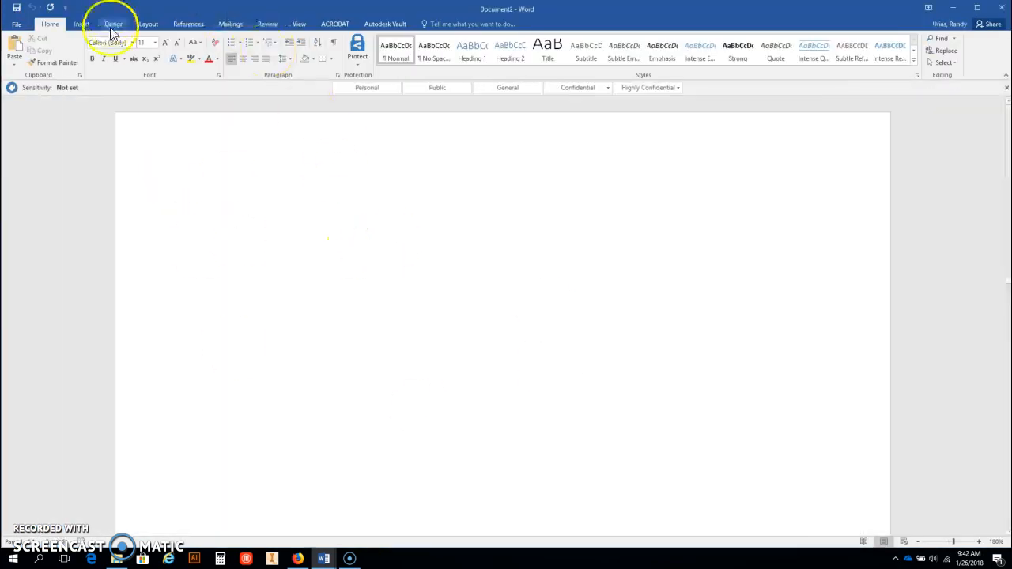
Insert the first Process SmartArt graphic, with three boxes in a row connected by arrows.
{"action": "left_click", "coordinate": [82, 26]}
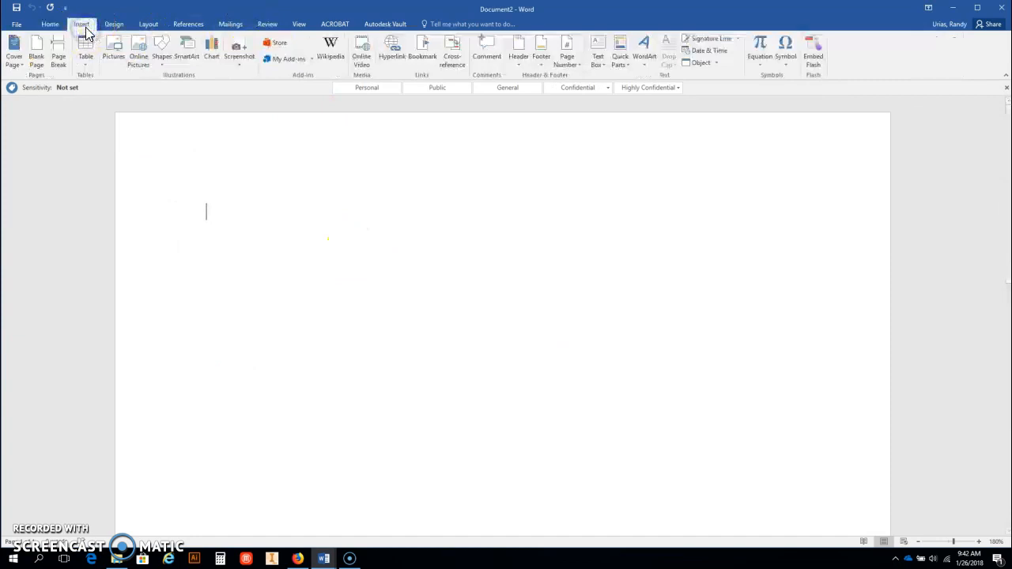
{"action": "left_click", "coordinate": [184, 57]}
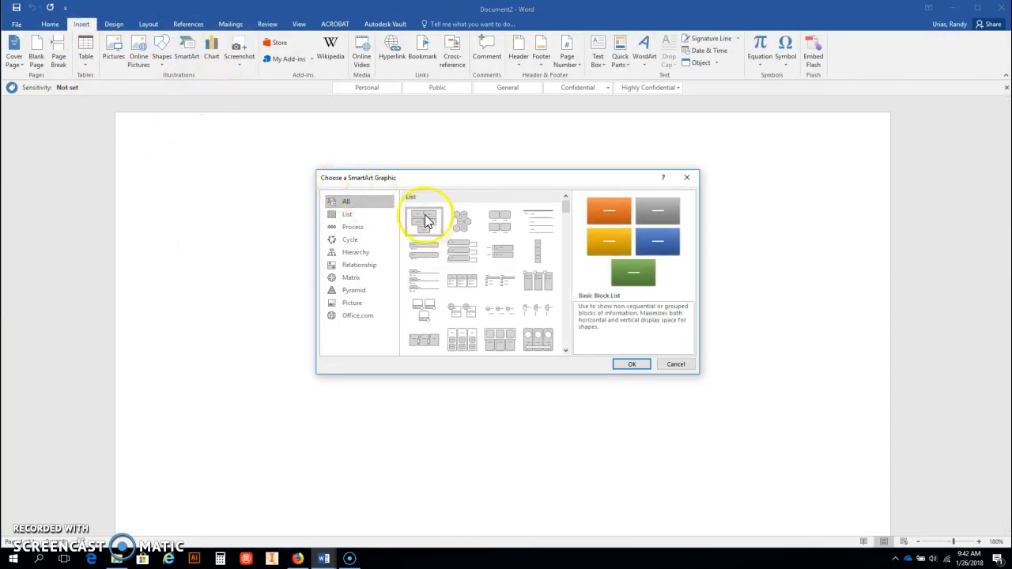
{"action": "left_click", "coordinate": [351, 230]}
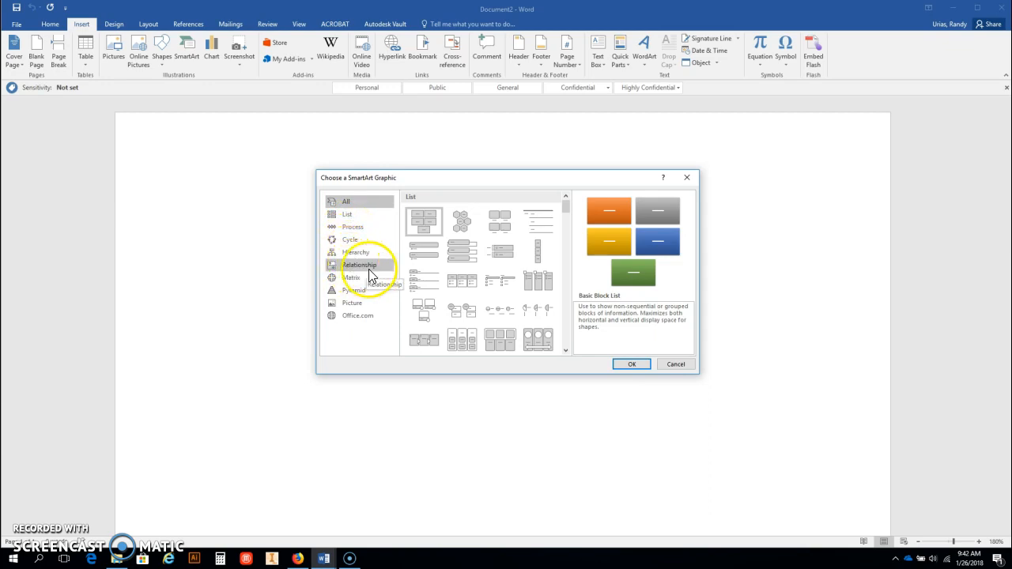
{"action": "left_click", "coordinate": [348, 227]}
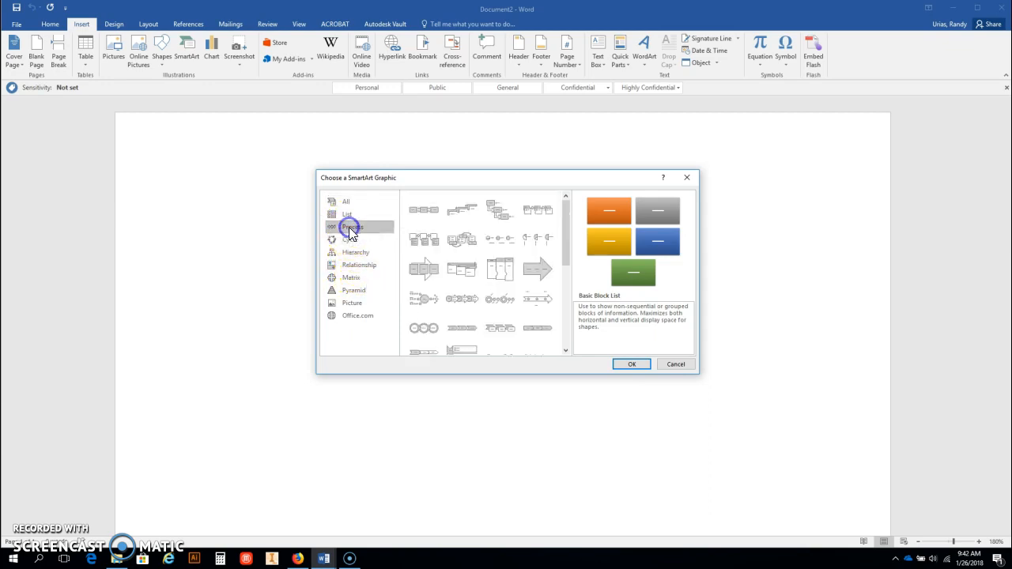
{"action": "left_click", "coordinate": [426, 212]}
{"action": "left_click", "coordinate": [632, 365]}
Enter "study hard" in the first process box and "get good grades" in the second.
{"action": "left_click", "coordinate": [420, 358]}
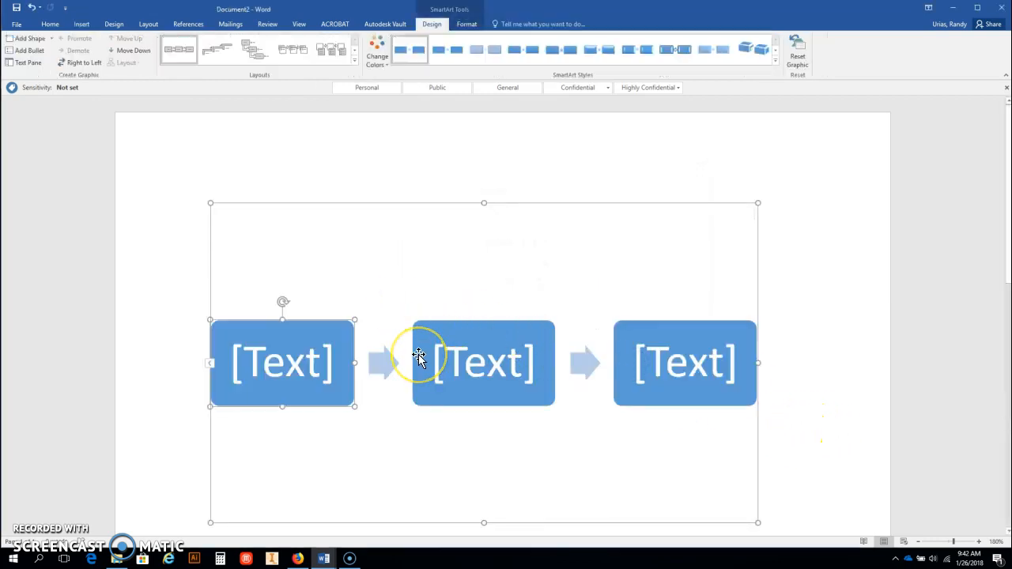
{"action": "left_click", "coordinate": [308, 356]}
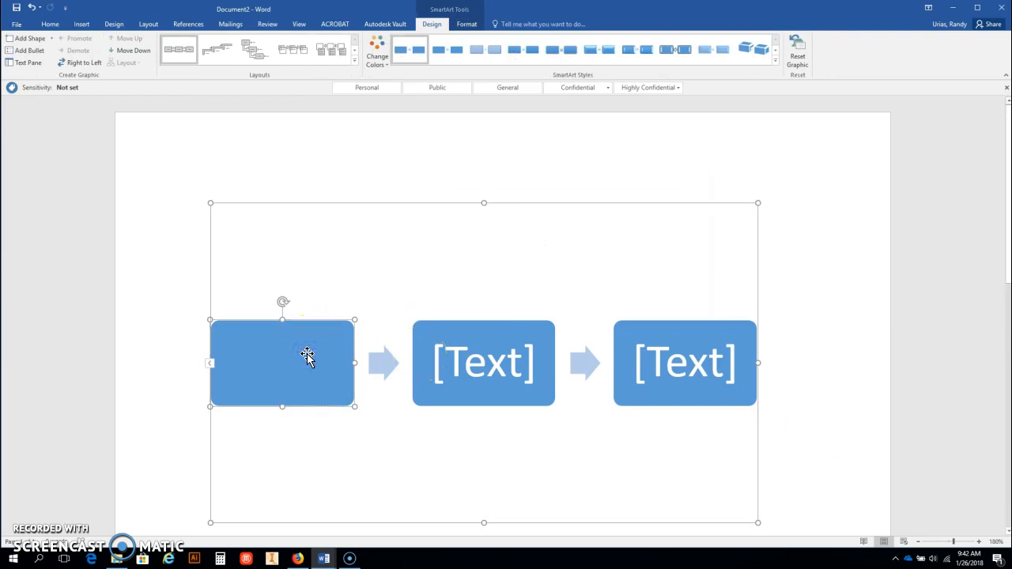
{"action": "type", "text": "Study"}
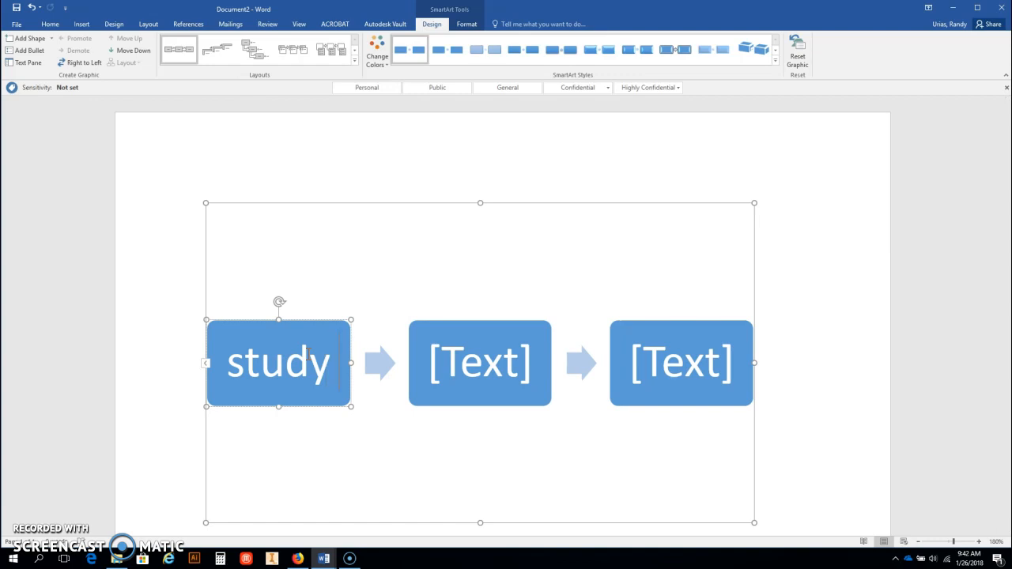
{"action": "type", "text": " hard"}
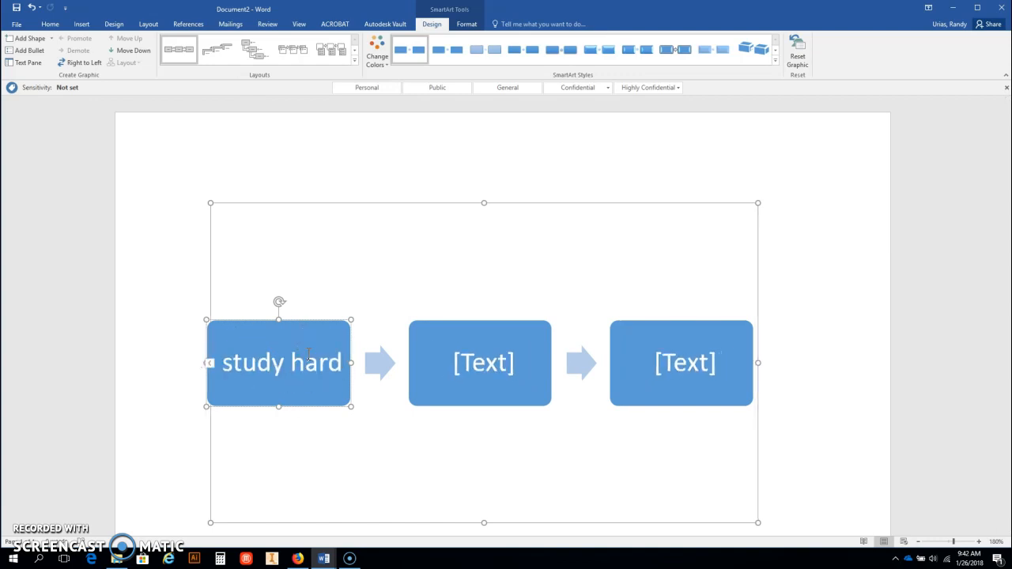
{"action": "left_click", "coordinate": [495, 354]}
{"action": "type", "text": "get "}
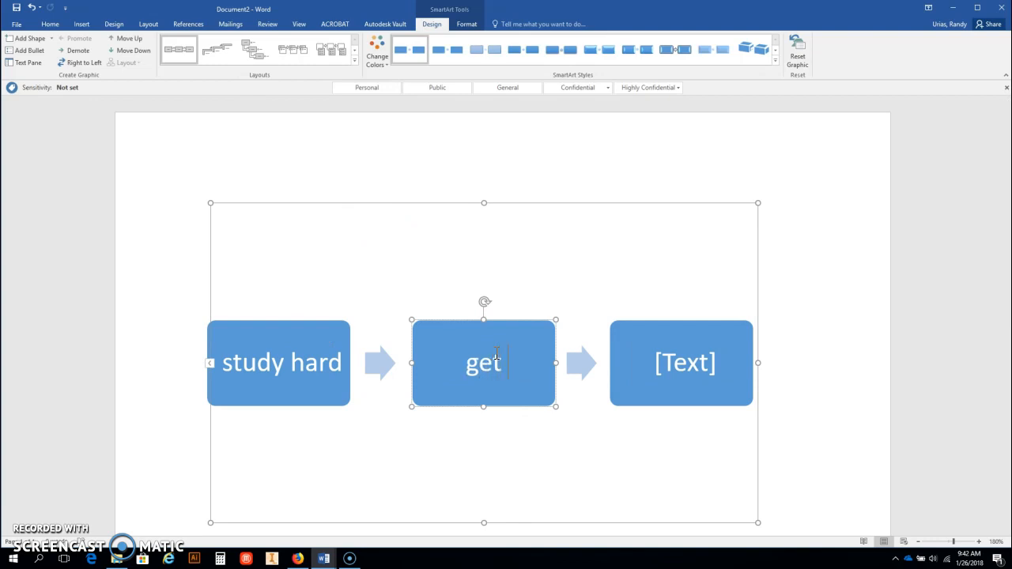
{"action": "type", "text": "good grades"}
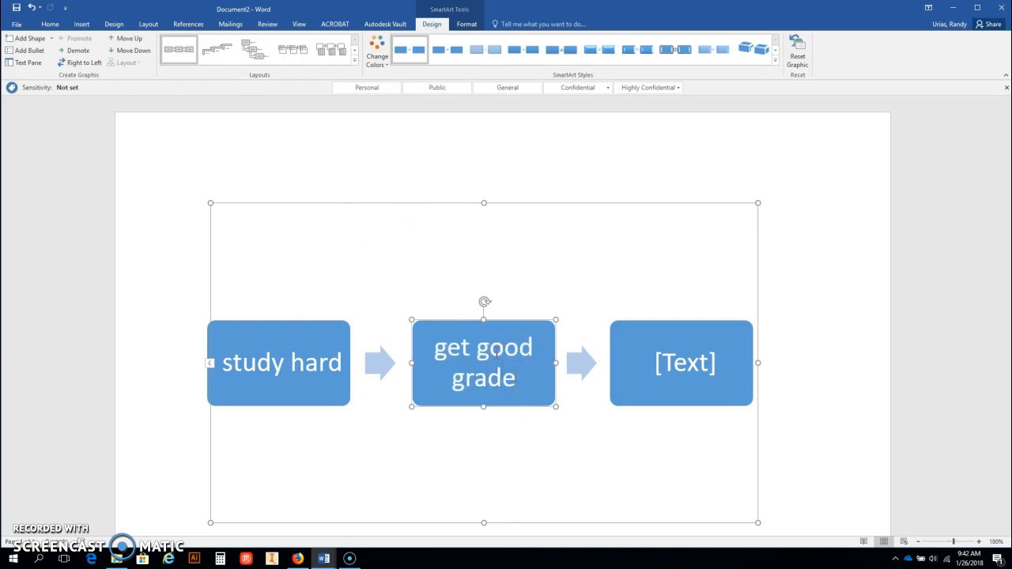